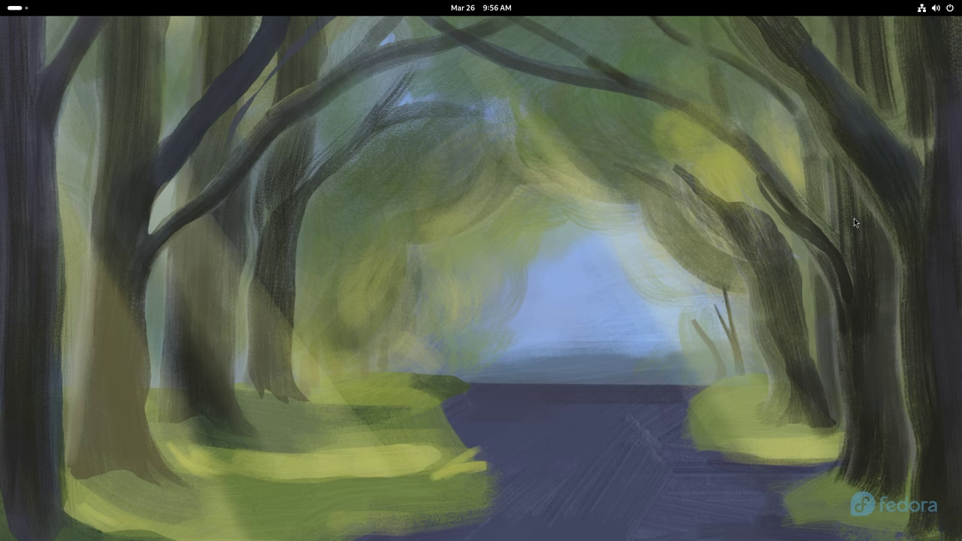
- Launch the Fedora installer from the Activities dash to reach its English (United States) welcome page
key(super)
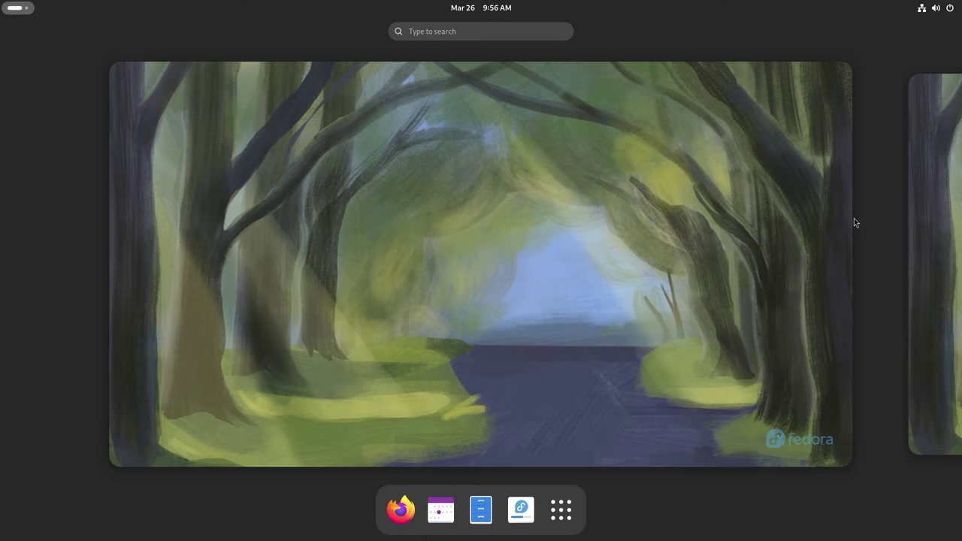
click(524, 508)
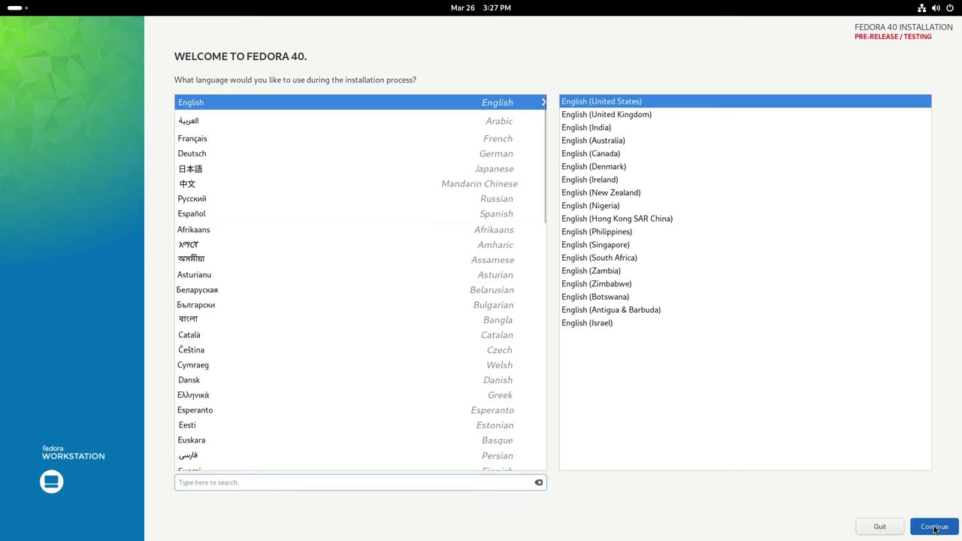
- Continue in English past the pre-release warning and set the time zone to Asia/Kolkata
click(935, 528)
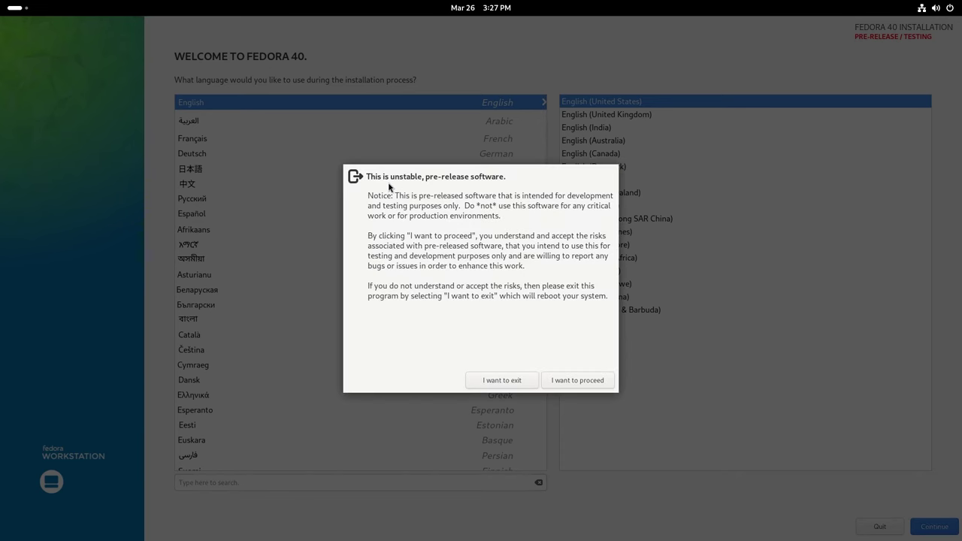
click(581, 378)
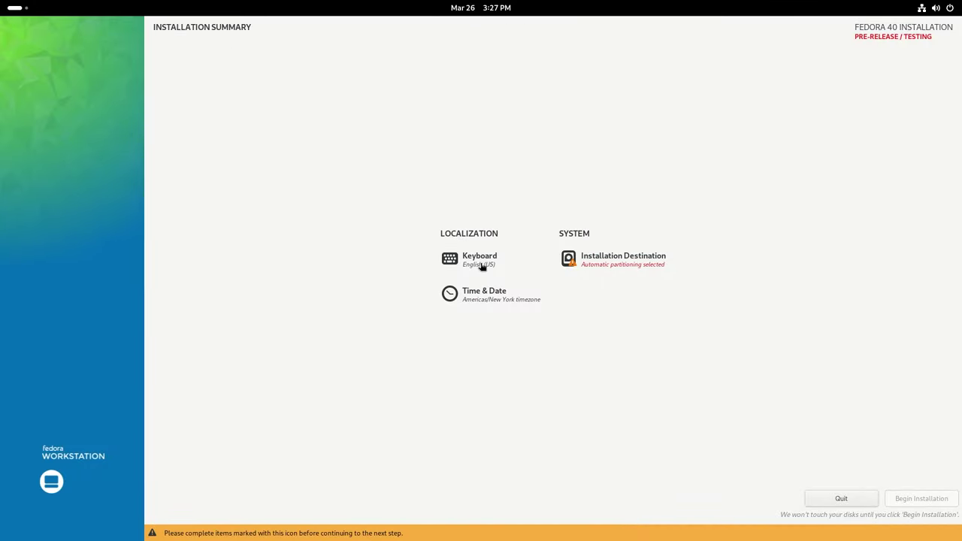
click(491, 297)
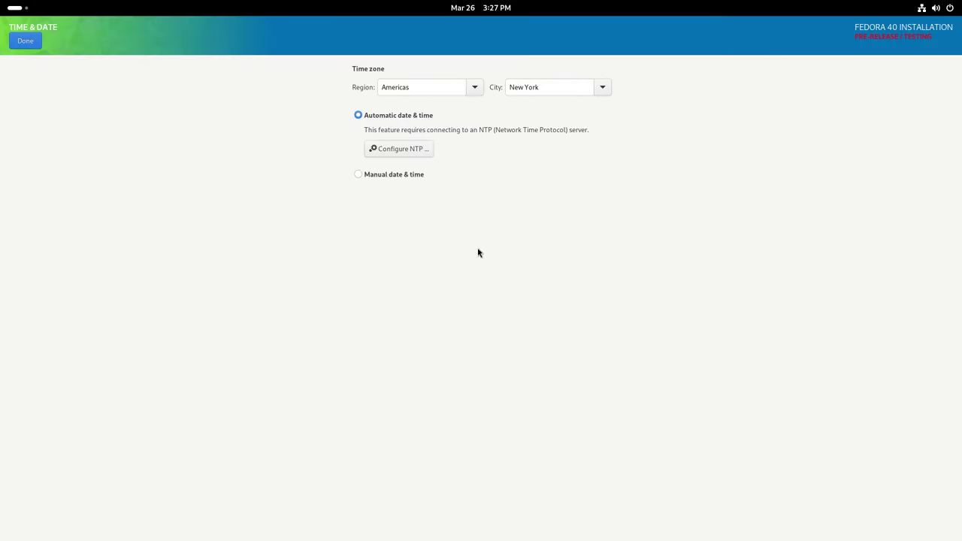
click(475, 87)
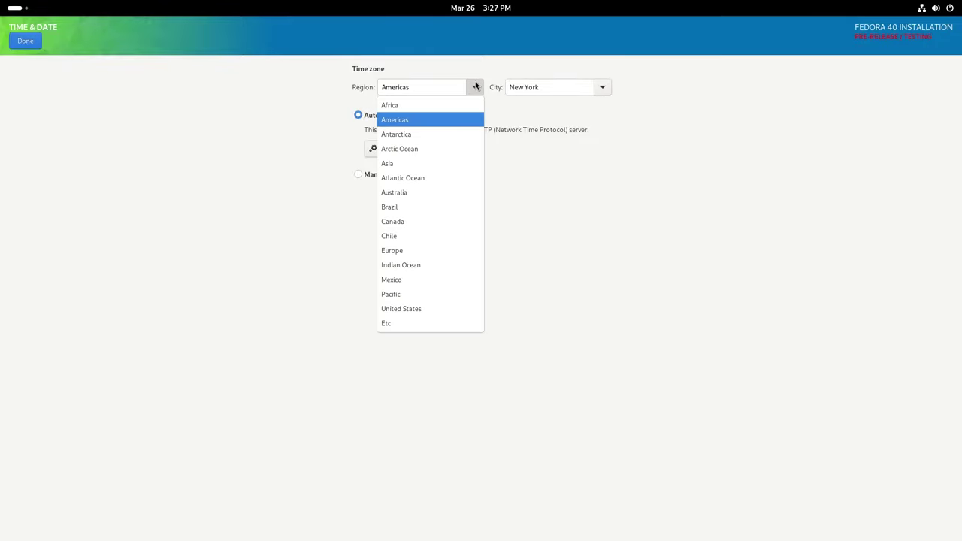
click(406, 163)
click(604, 87)
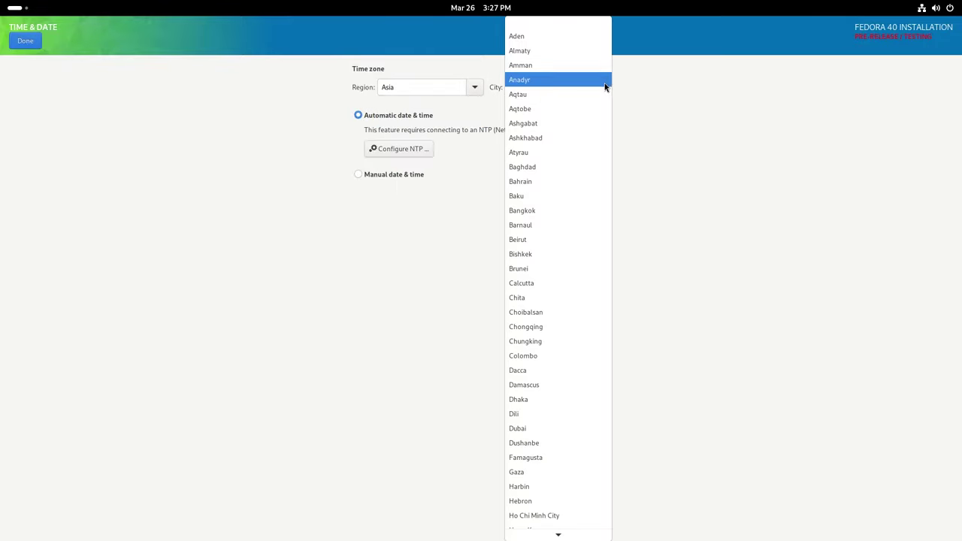
scroll(541, 488, down, 5)
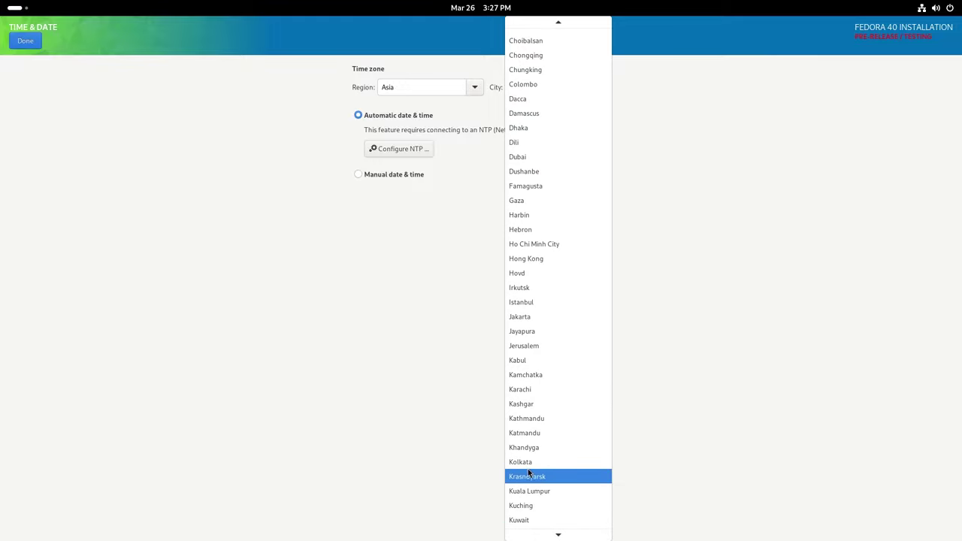
click(520, 473)
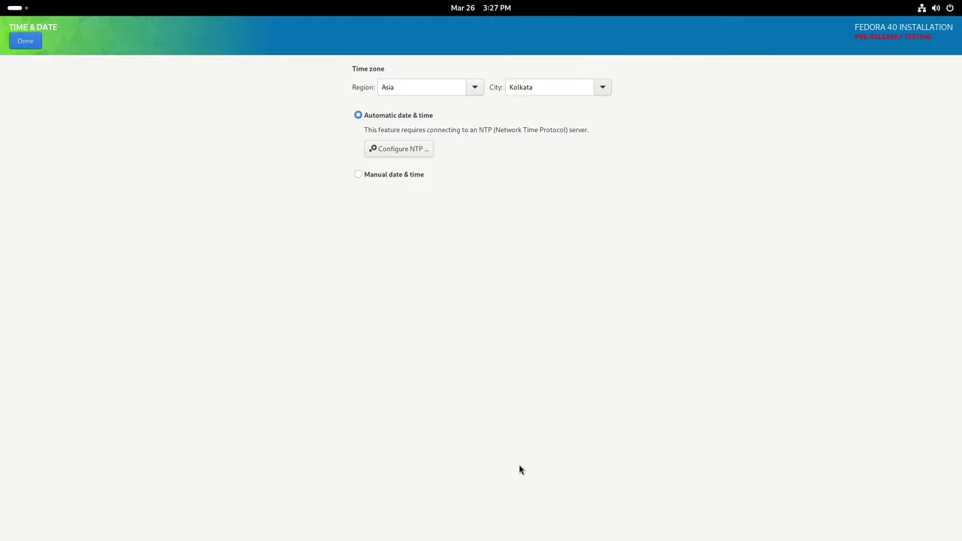
click(380, 115)
click(27, 40)
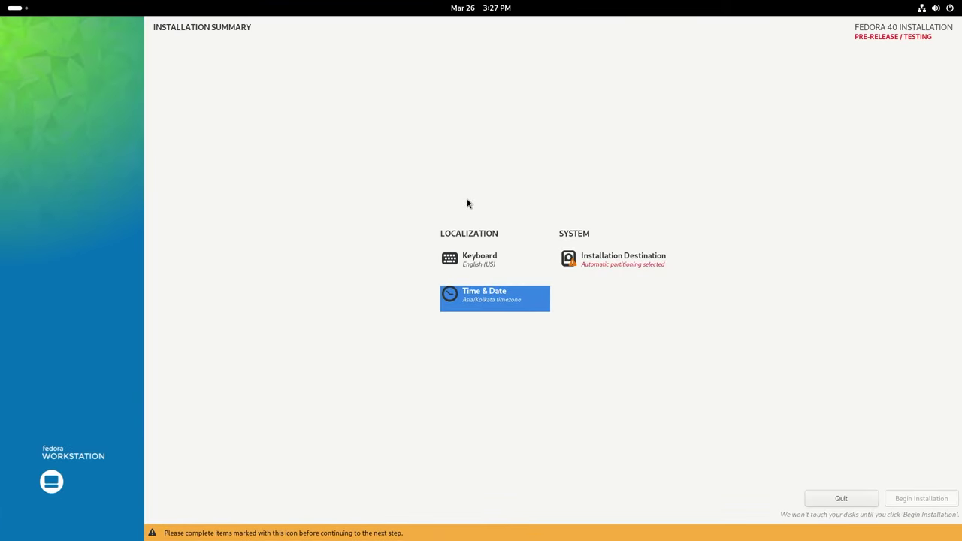
- Accept automatic partitioning on the 20 GiB disk and begin the installation
click(613, 261)
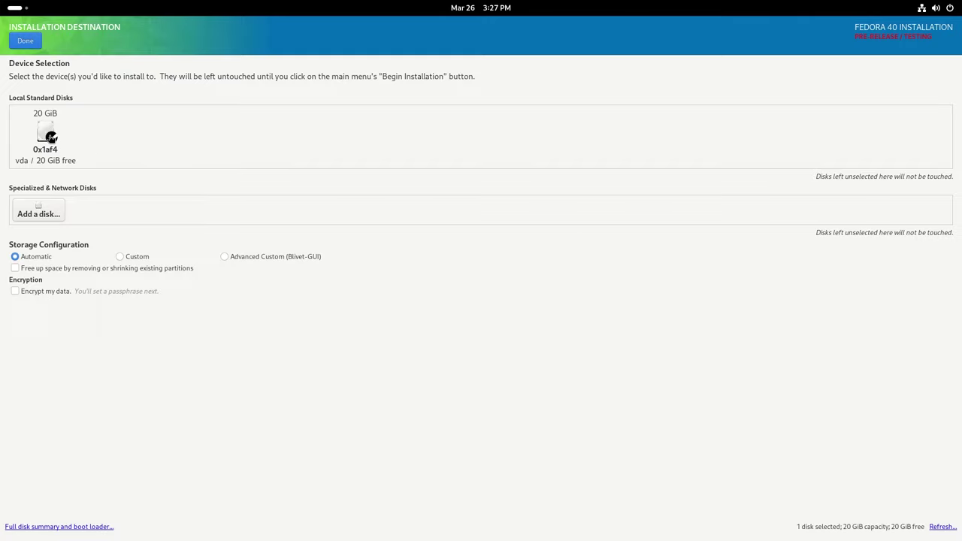
click(24, 41)
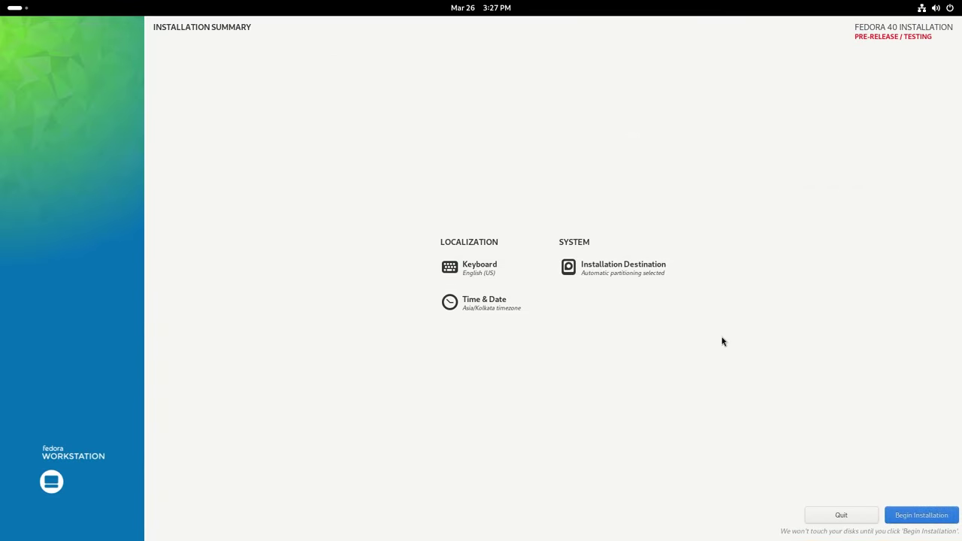
click(929, 520)
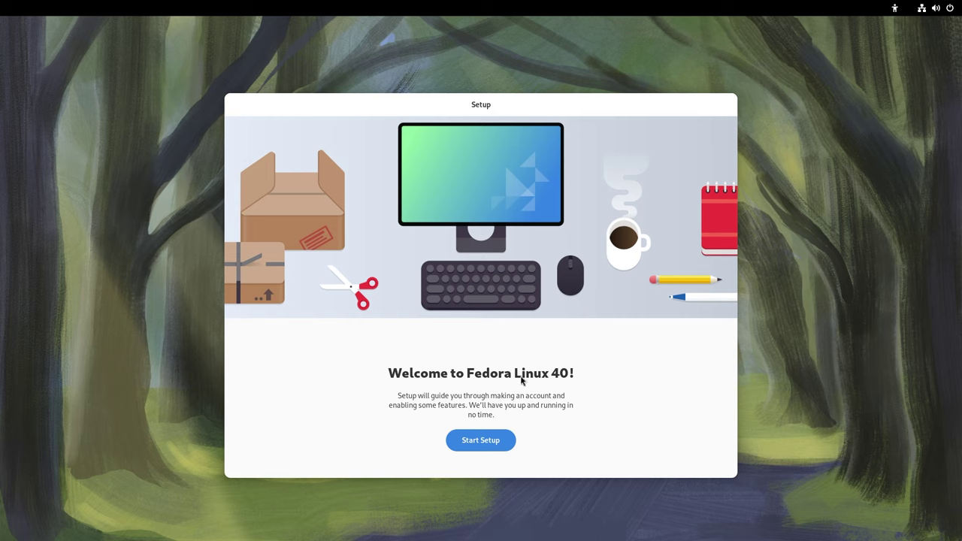
- Keep the default privacy settings and enable third-party repositories
click(474, 440)
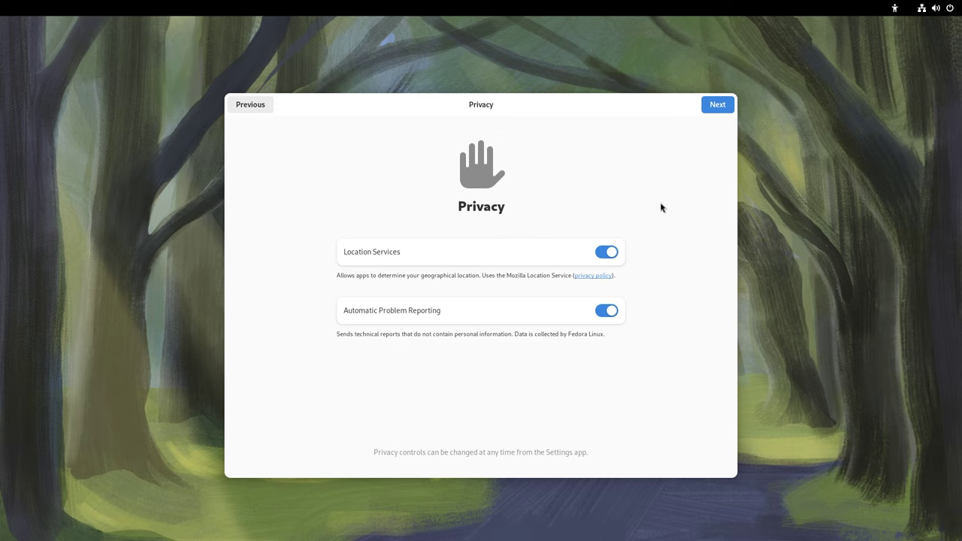
click(712, 107)
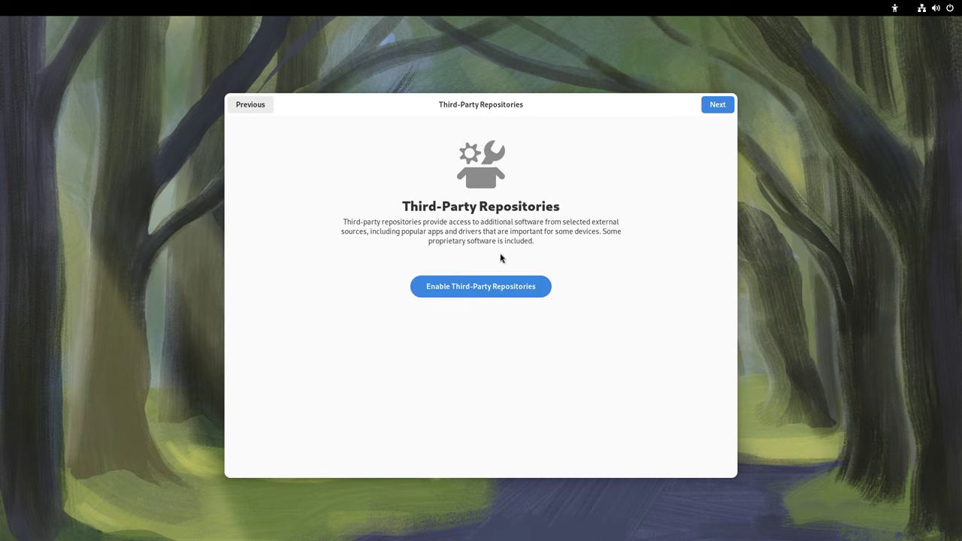
click(471, 290)
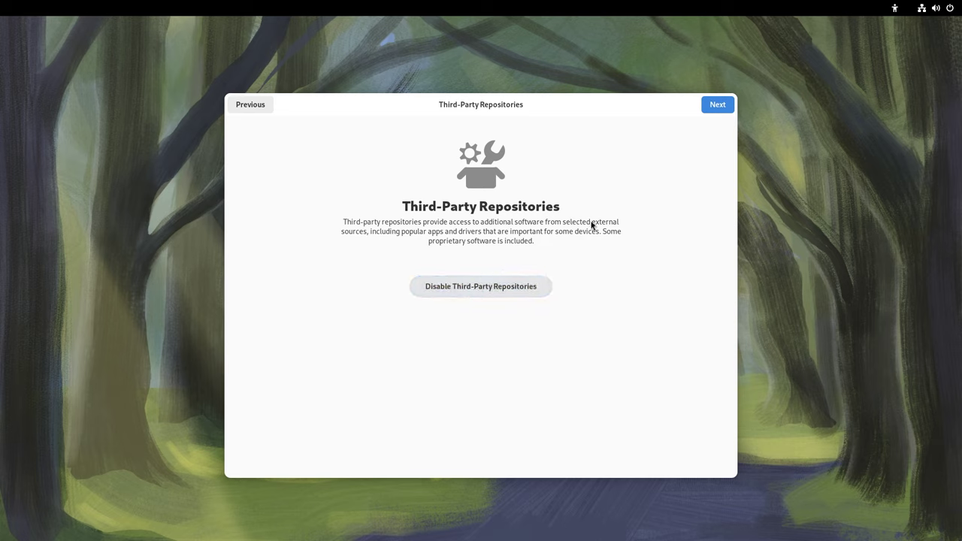
click(717, 106)
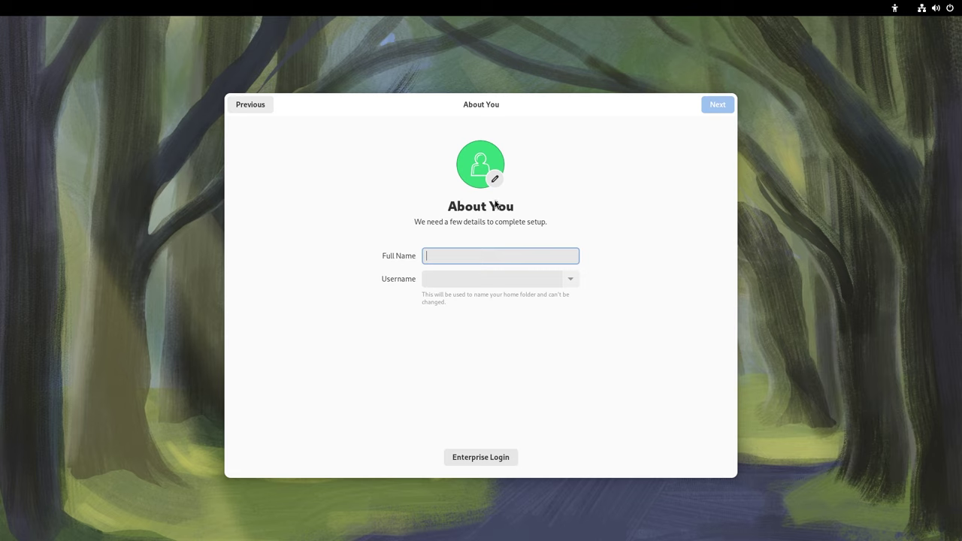
- Pick the airplane-wing avatar, enter the user's full name, and finish Initial Setup
click(500, 179)
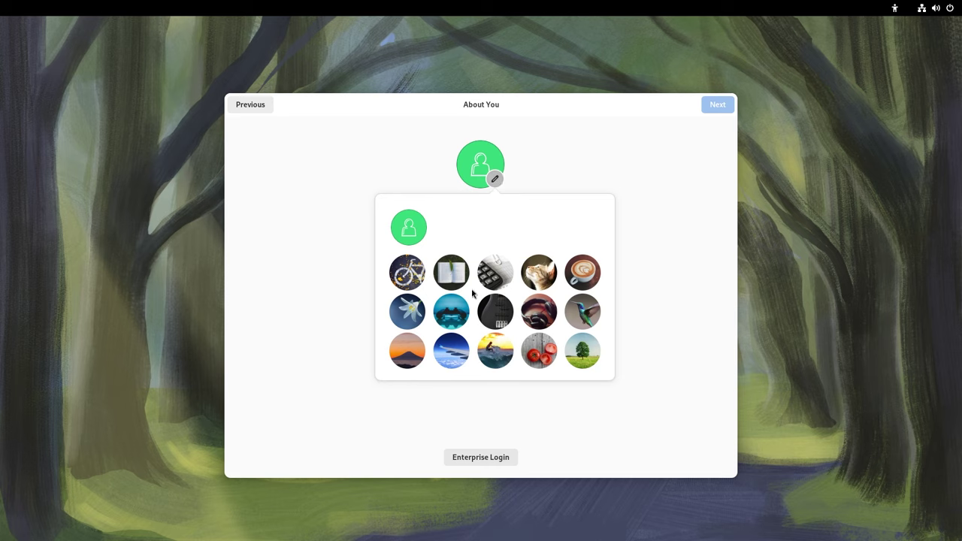
click(453, 364)
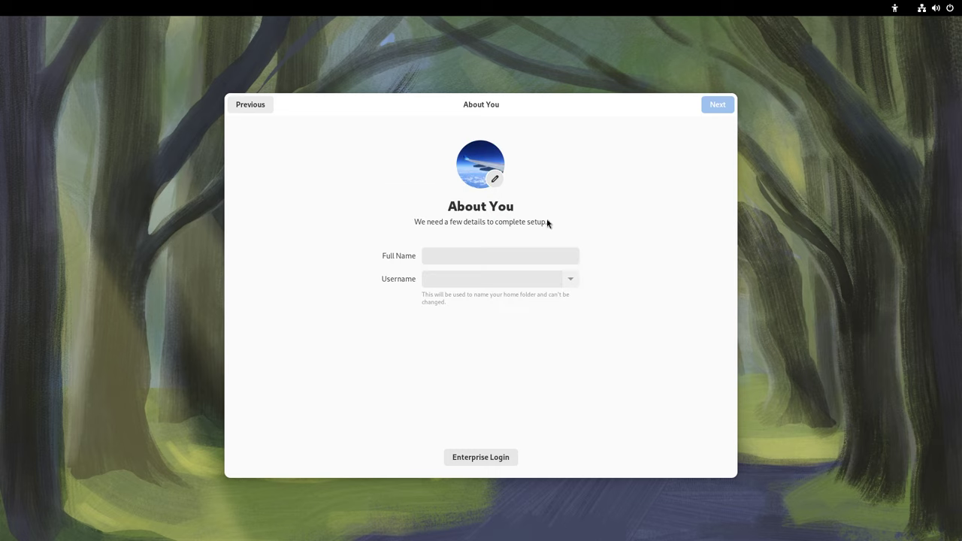
click(491, 255)
text(Anirban)
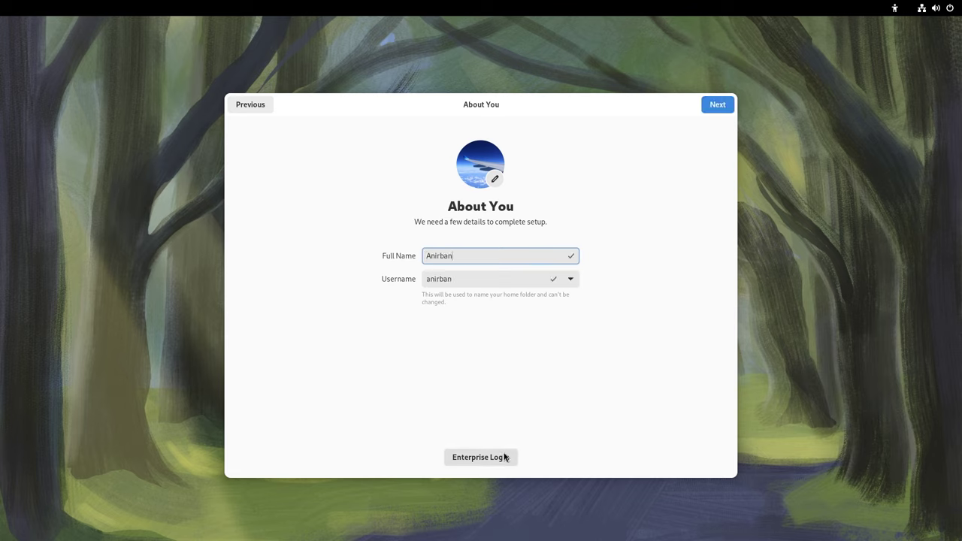
click(717, 107)
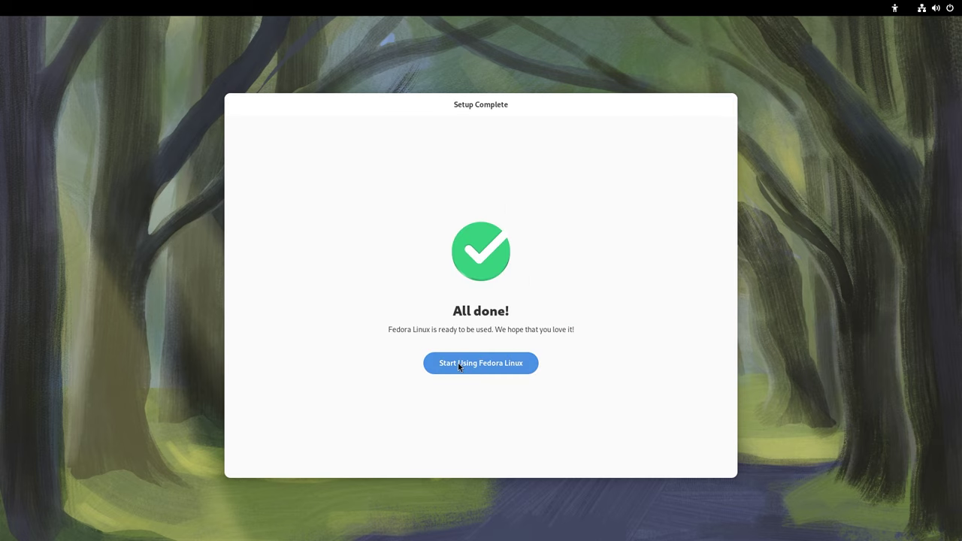
click(459, 365)
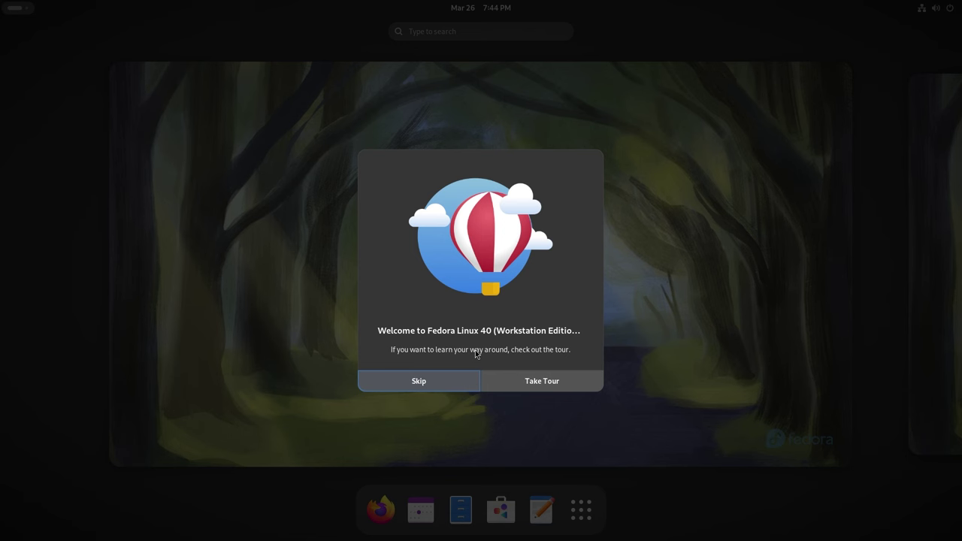
- Start the welcome tour, glance at the app grid, and advance to Just Type to Search
click(529, 387)
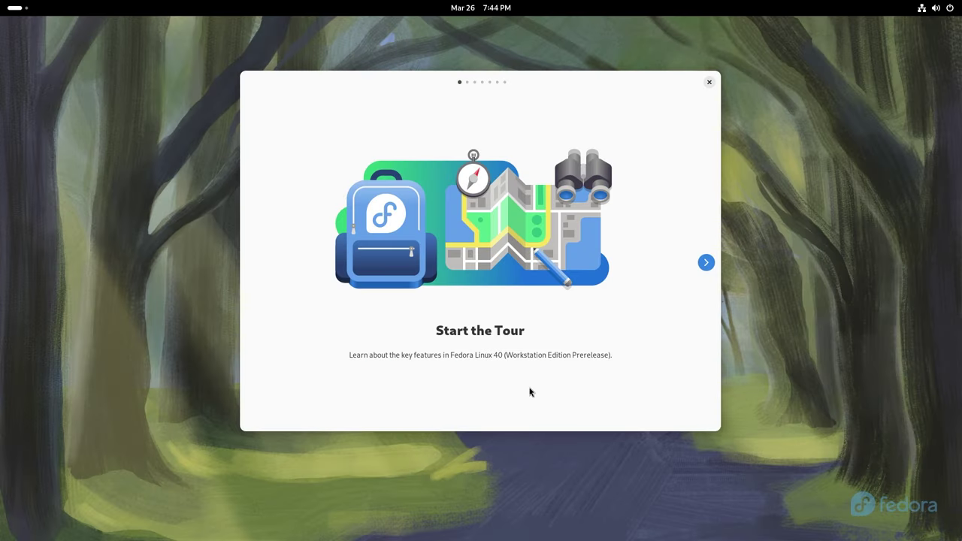
click(705, 263)
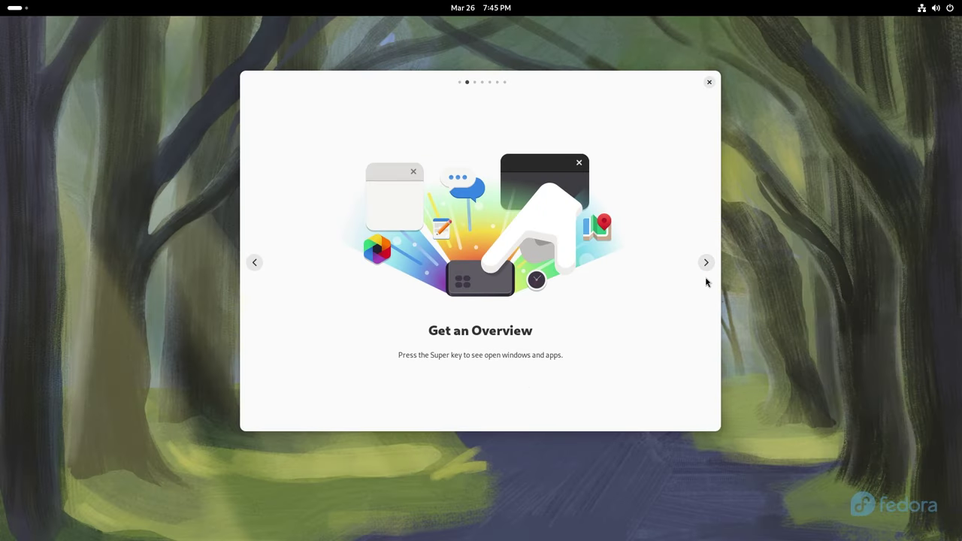
key(super)
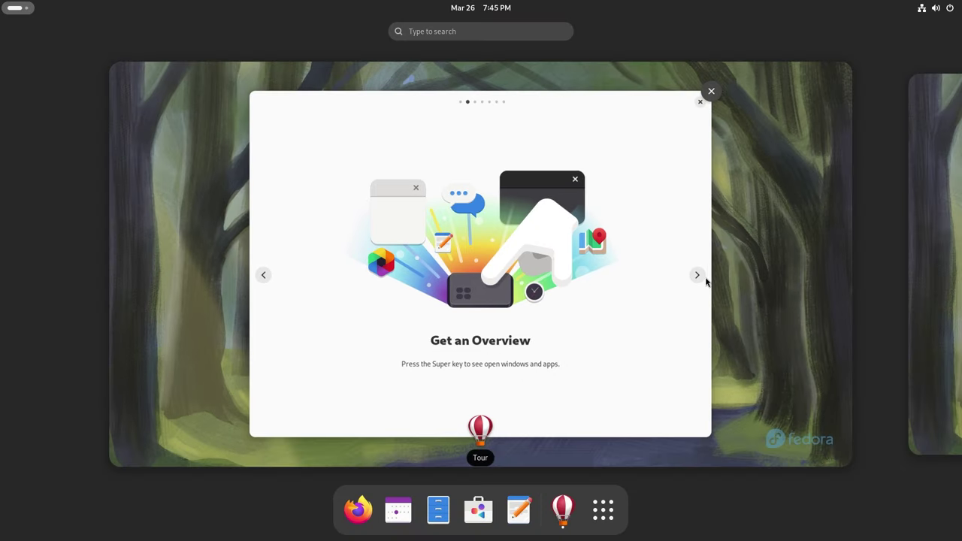
click(602, 514)
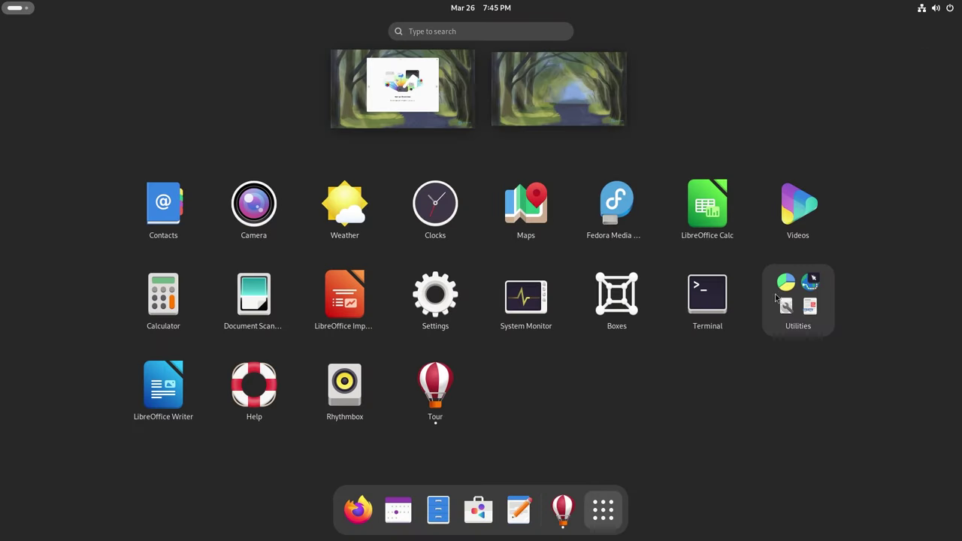
key(super)
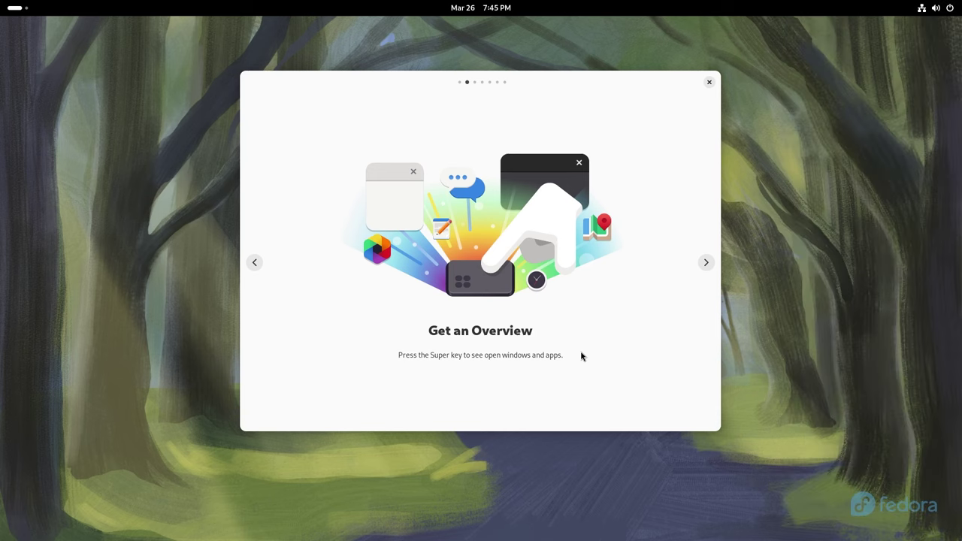
click(706, 262)
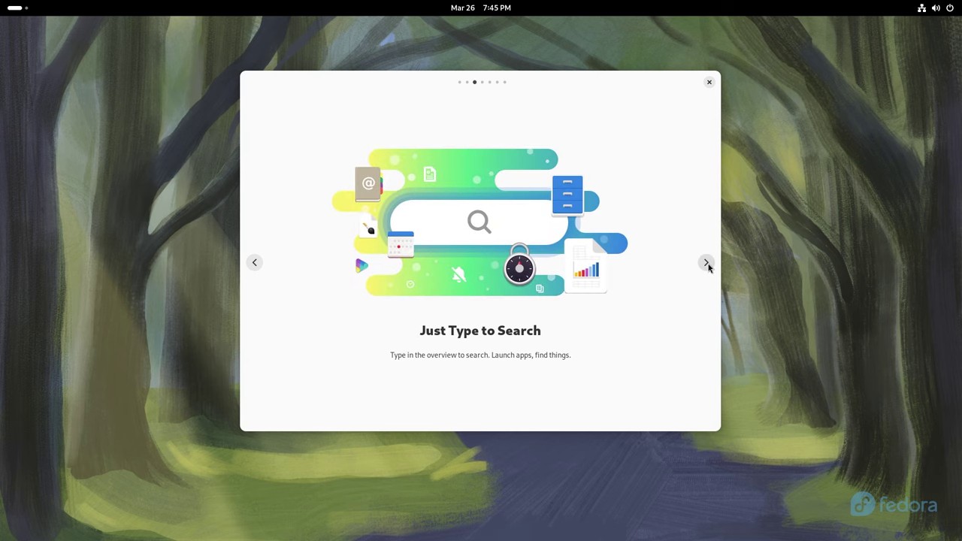
- Try the overview search, advance to the workspaces page, and switch to the empty workspace
key(super)
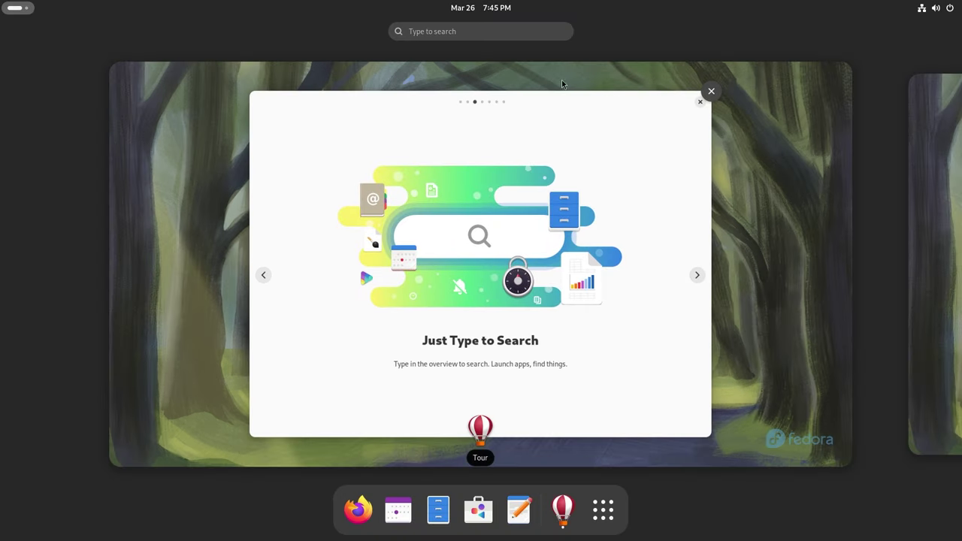
click(475, 33)
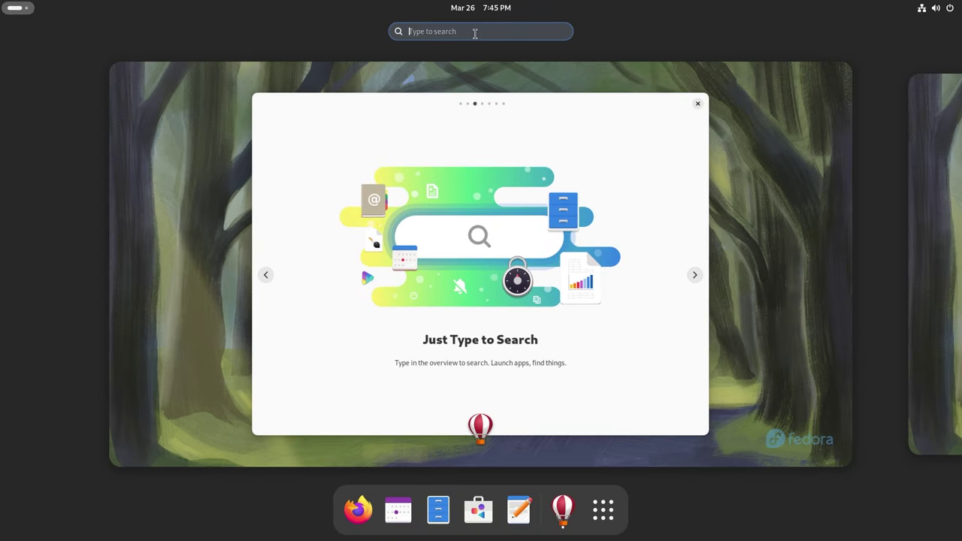
click(541, 317)
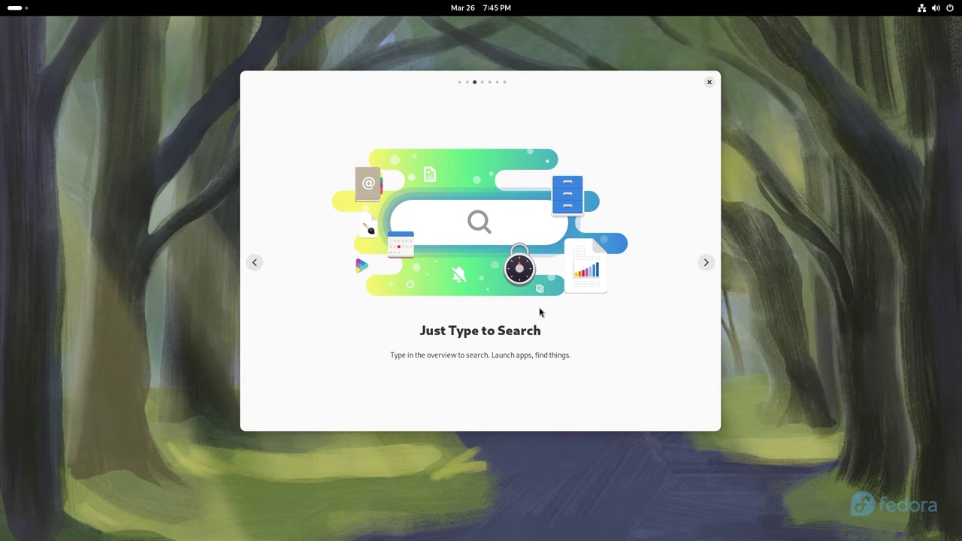
click(707, 265)
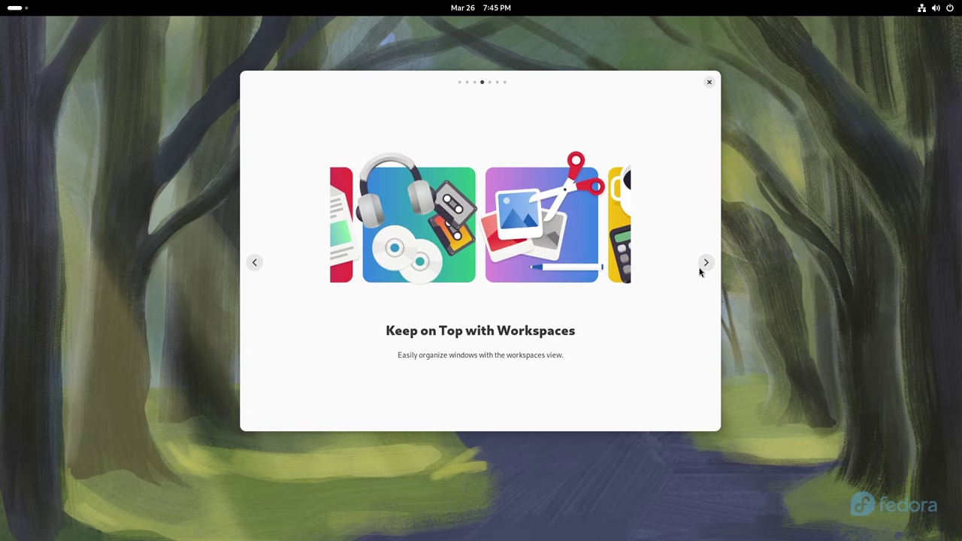
key(super)
click(944, 232)
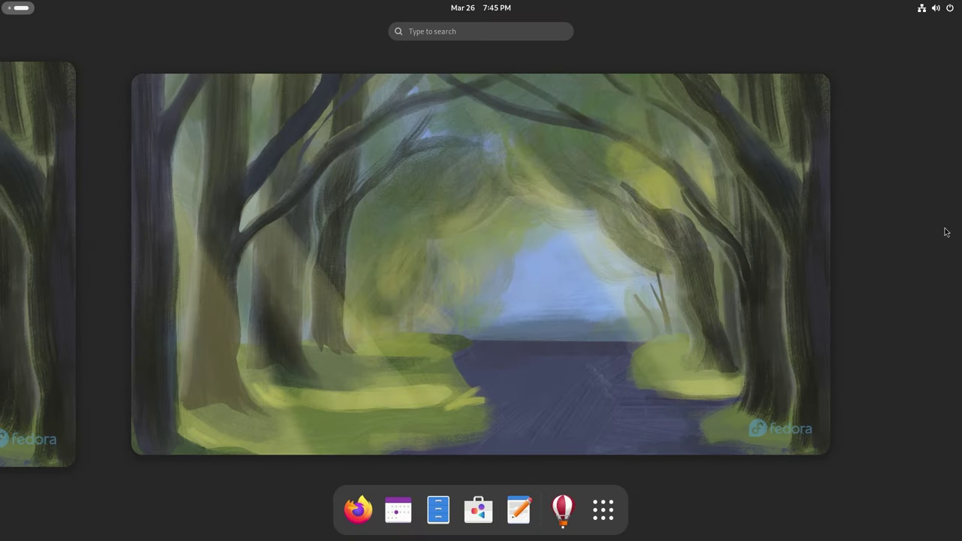
- Open Files on the tour's workspace and move its window to the right-hand workspace
click(47, 185)
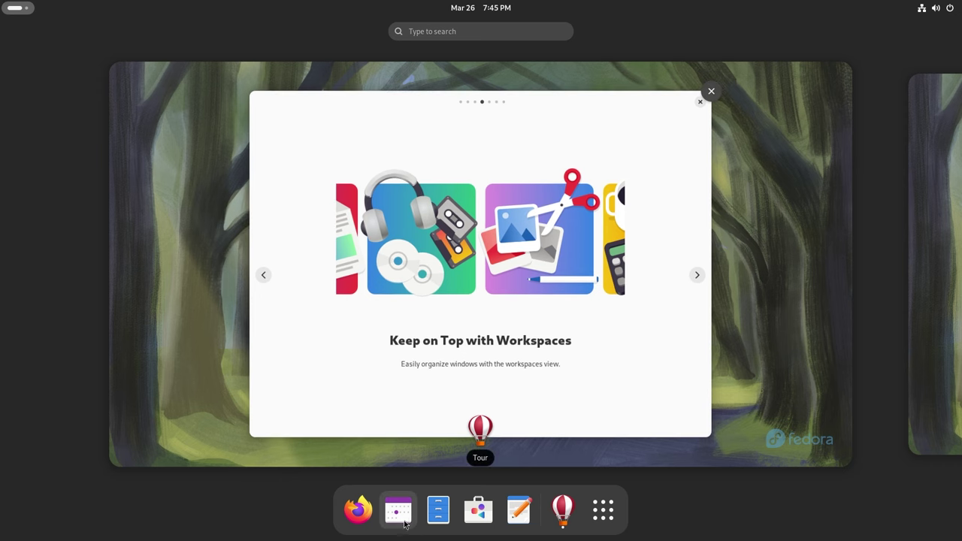
click(438, 509)
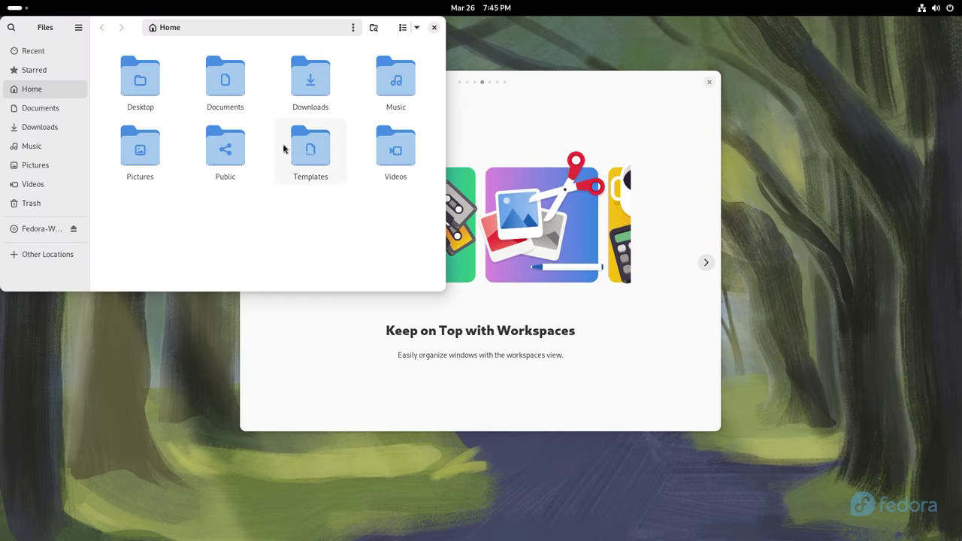
key(super)
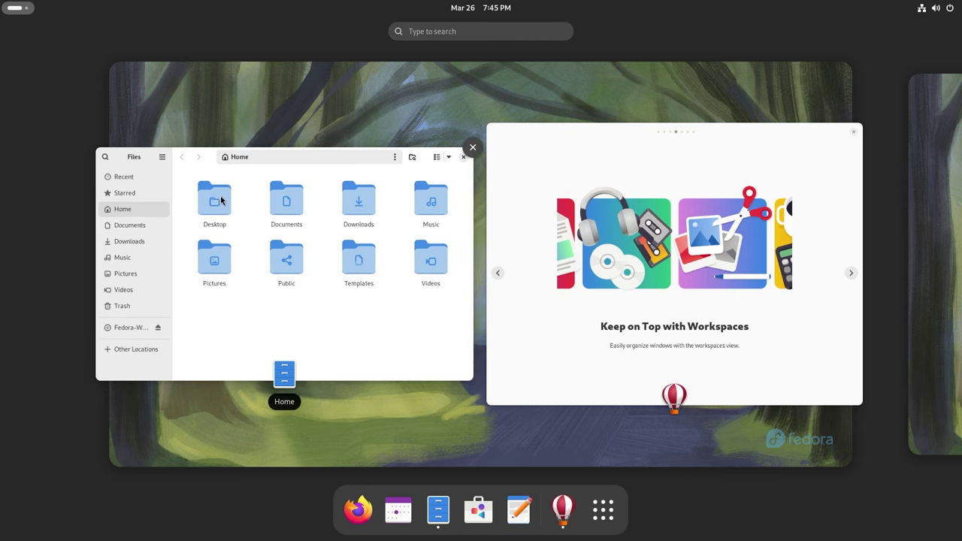
drag(220, 195, 950, 236)
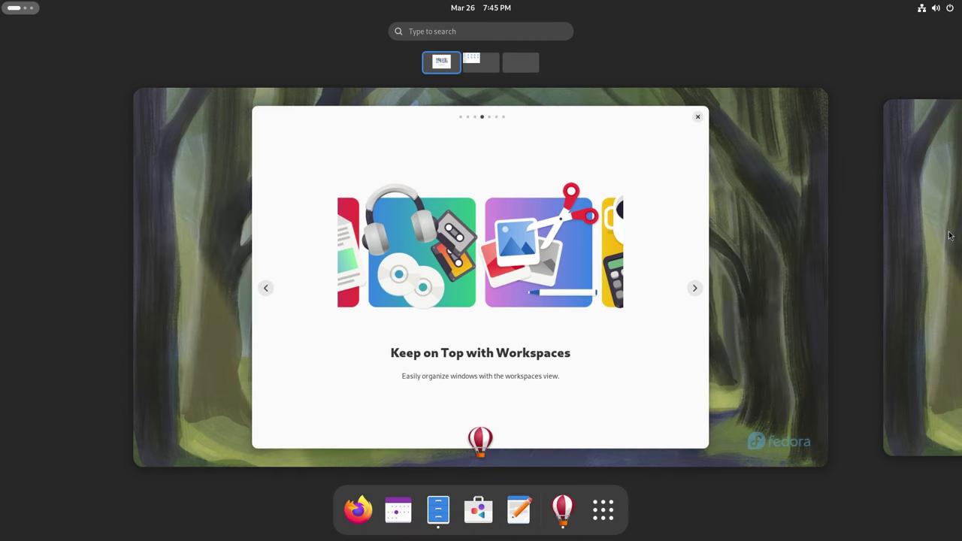
- Close Files on that workspace, then return and advance the tour to Left/Right for Workspaces
click(952, 199)
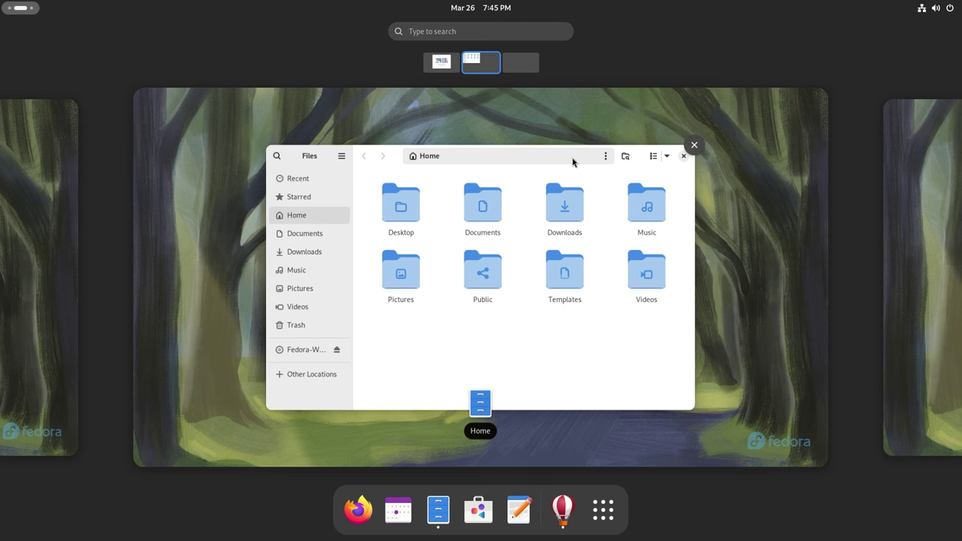
click(696, 142)
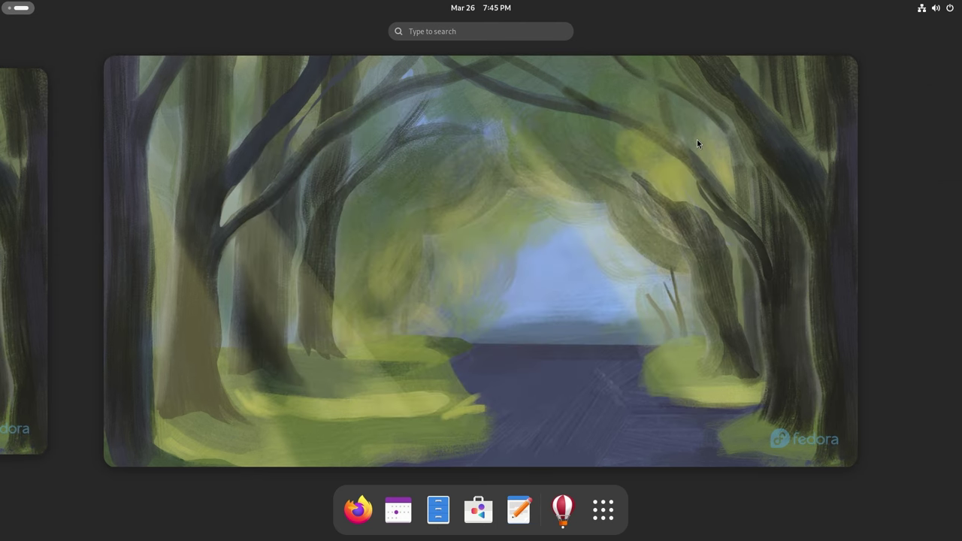
click(19, 256)
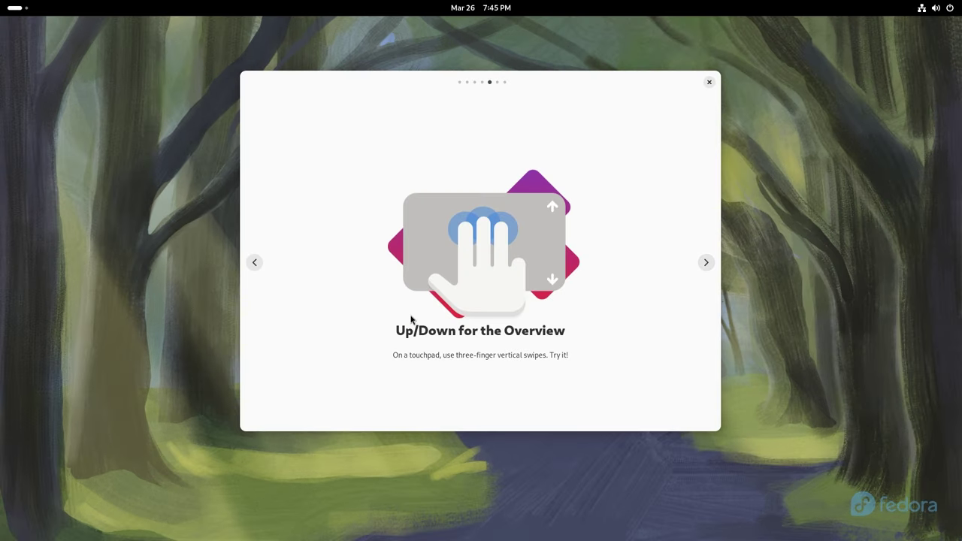
click(707, 262)
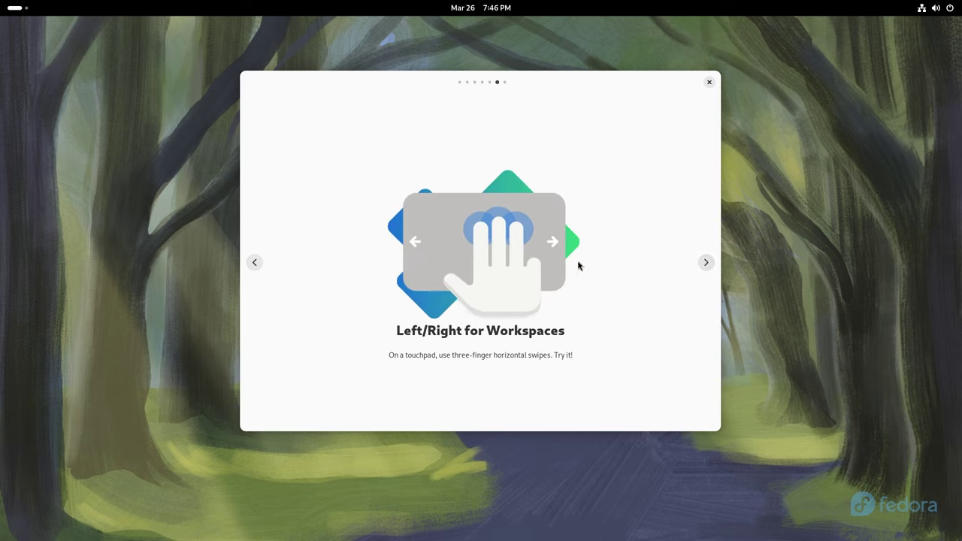
- Advance to the final "That's it. Have a nice day!" slide and close the tour
click(705, 262)
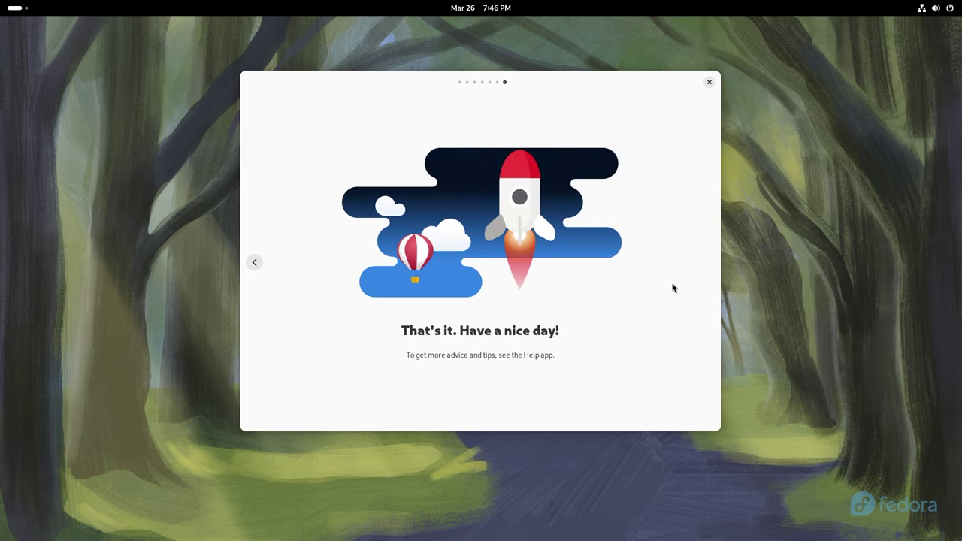
click(708, 82)
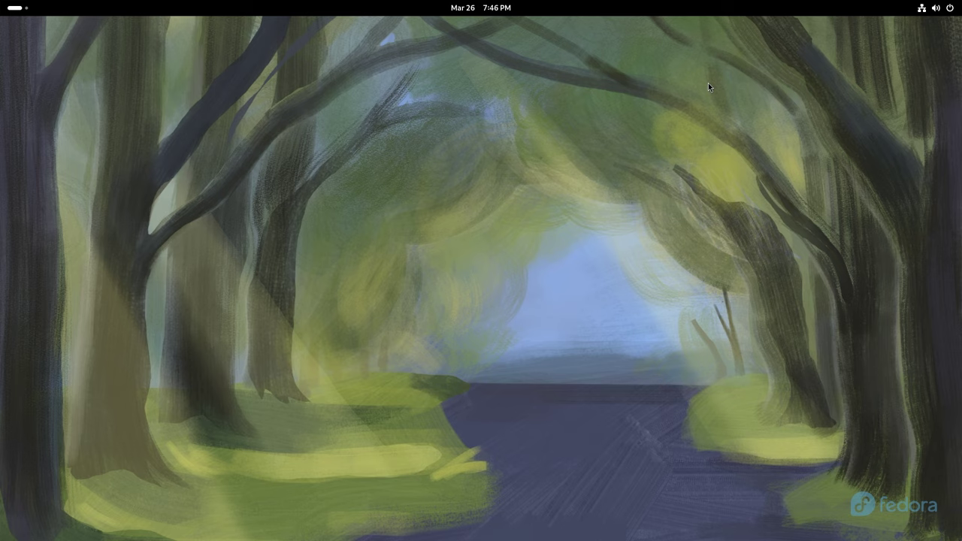
click(936, 10)
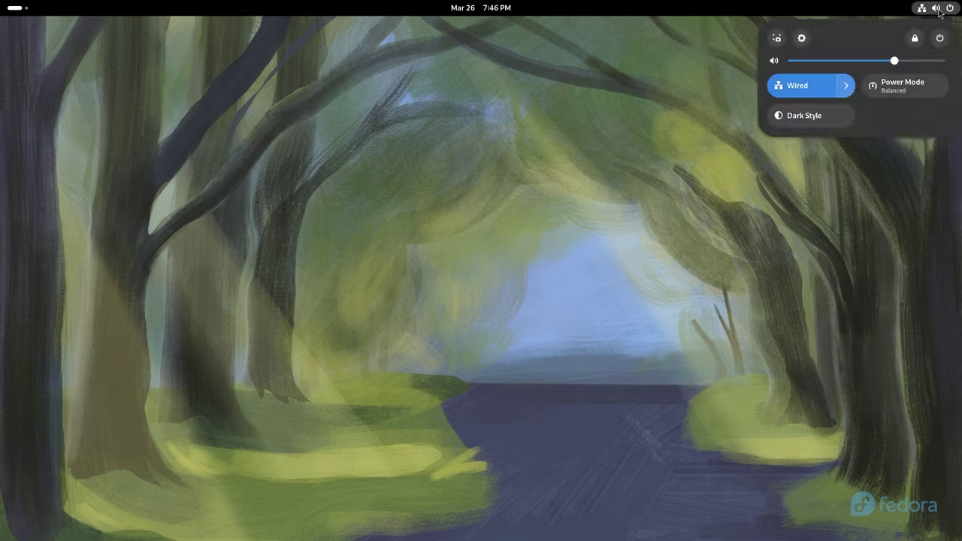
click(777, 38)
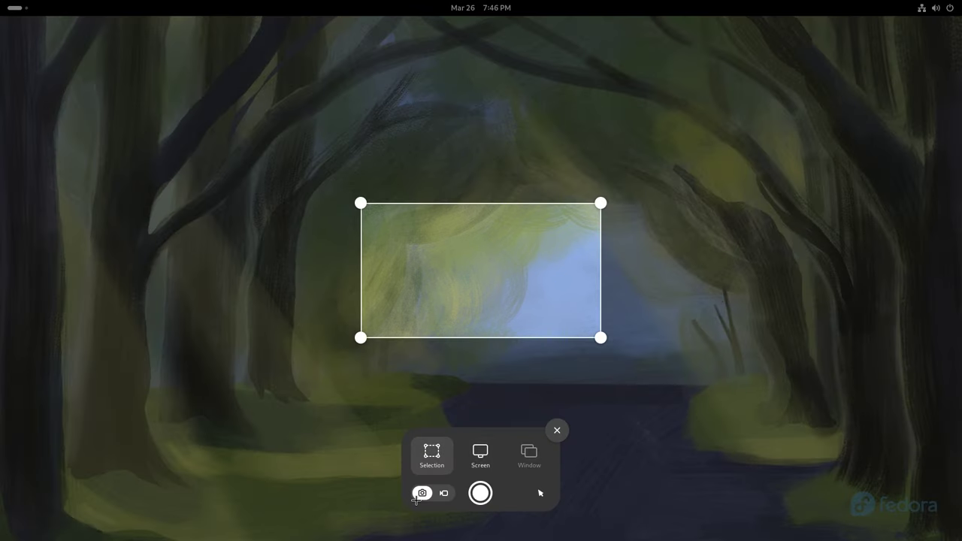
click(444, 495)
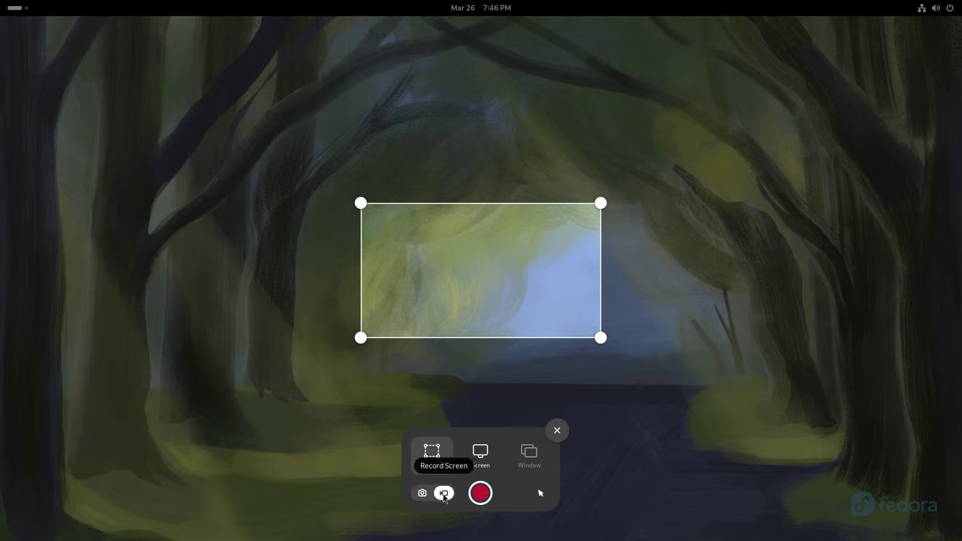
click(422, 493)
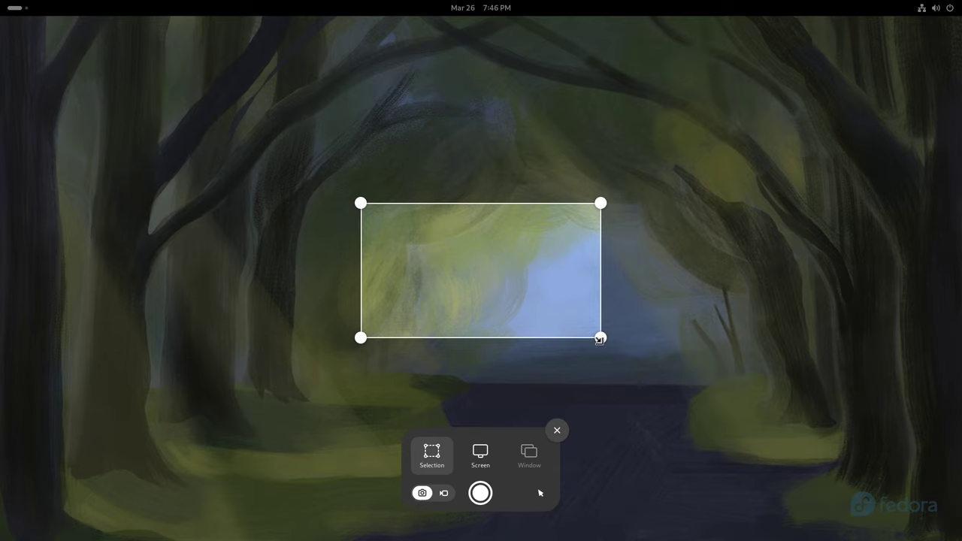
drag(600, 337, 683, 426)
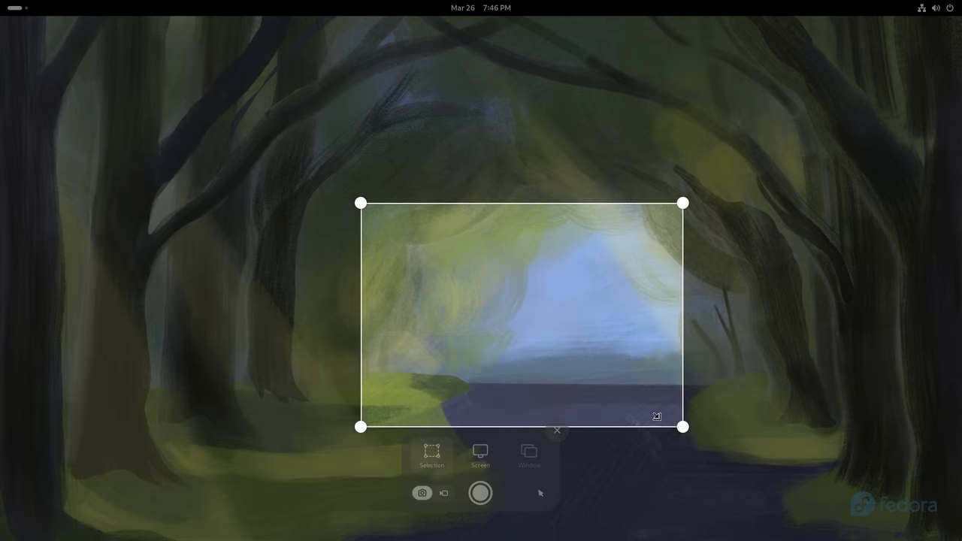
click(557, 429)
click(935, 8)
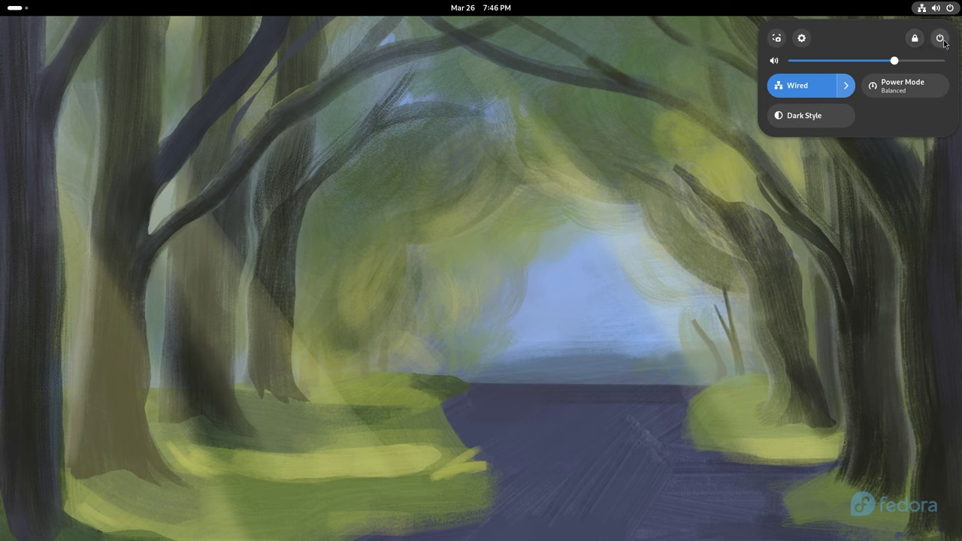
click(845, 85)
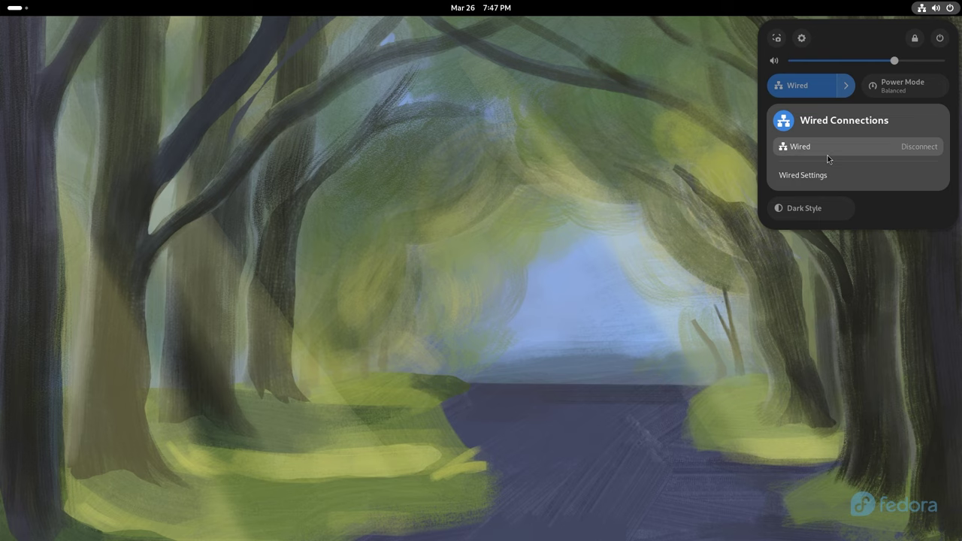
click(846, 86)
click(918, 86)
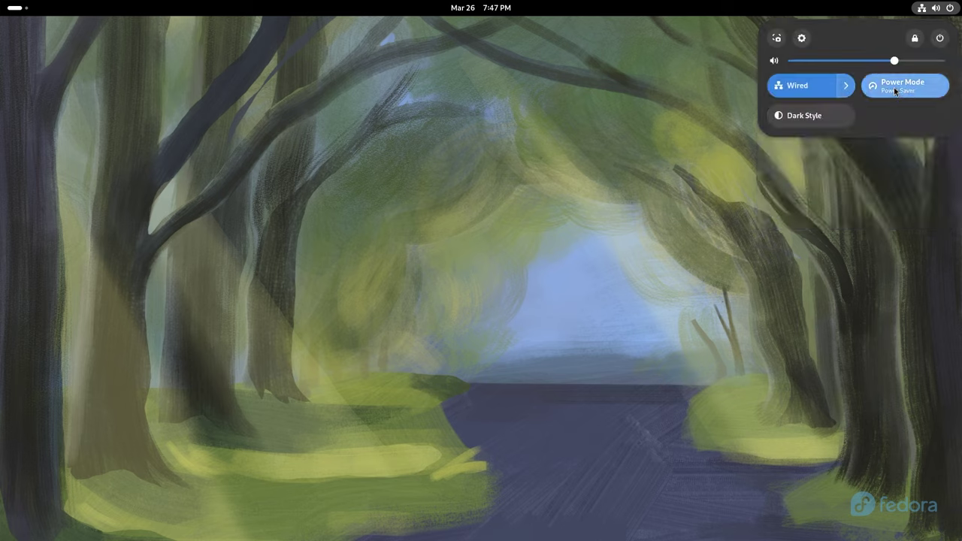
click(893, 87)
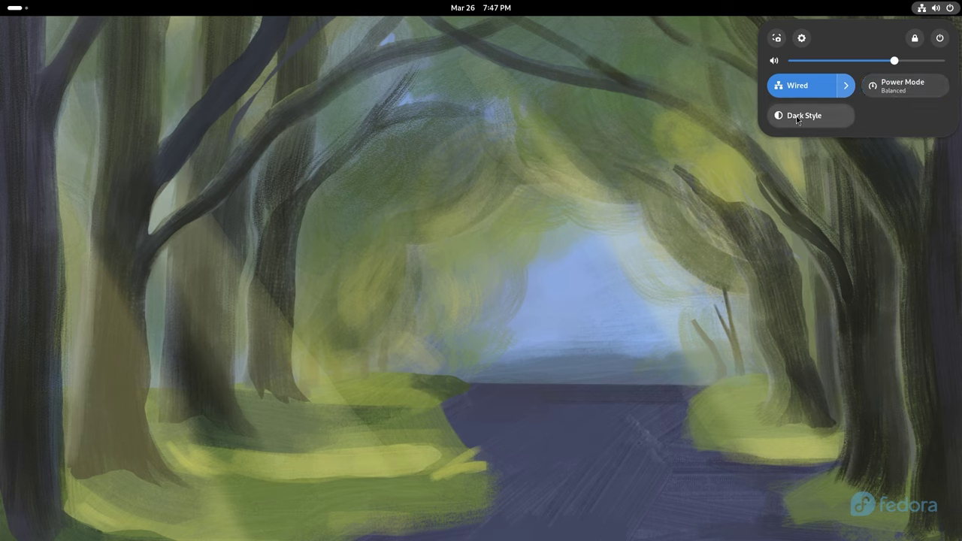
- Open the calendar panel, toggle Do Not Disturb on then off, and dismiss the panel
click(542, 88)
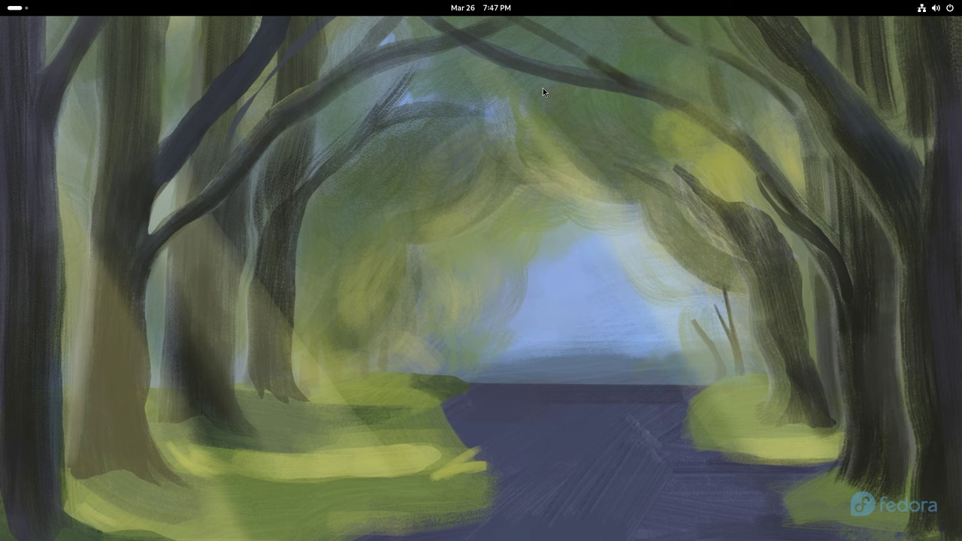
click(470, 12)
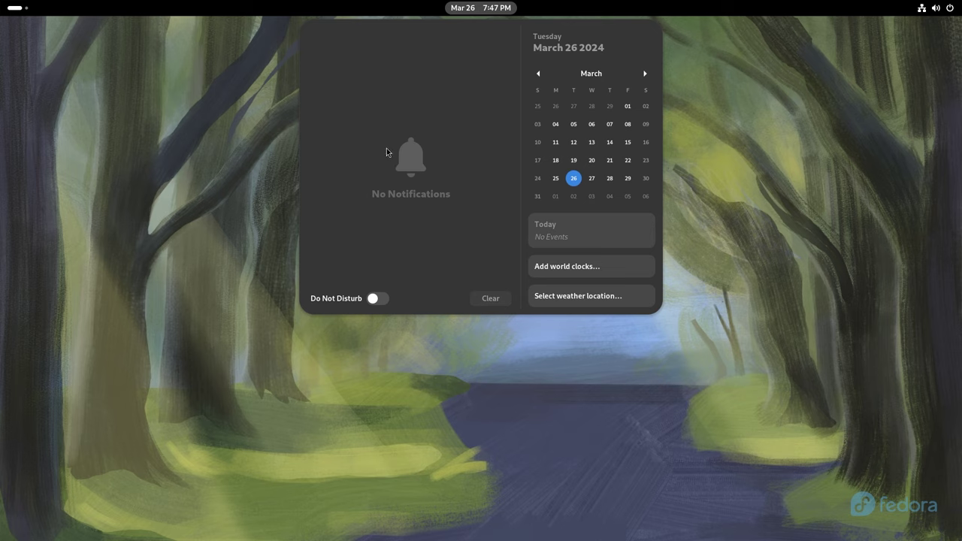
click(381, 302)
click(381, 302)
click(171, 112)
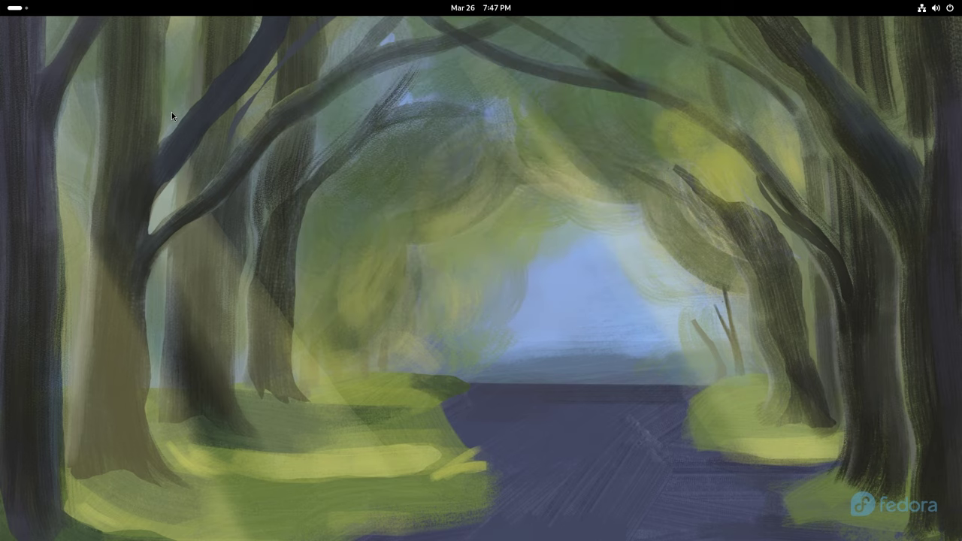
- Visit the second workspace and back via Activities, exit, then reopen the overview with Super
click(16, 8)
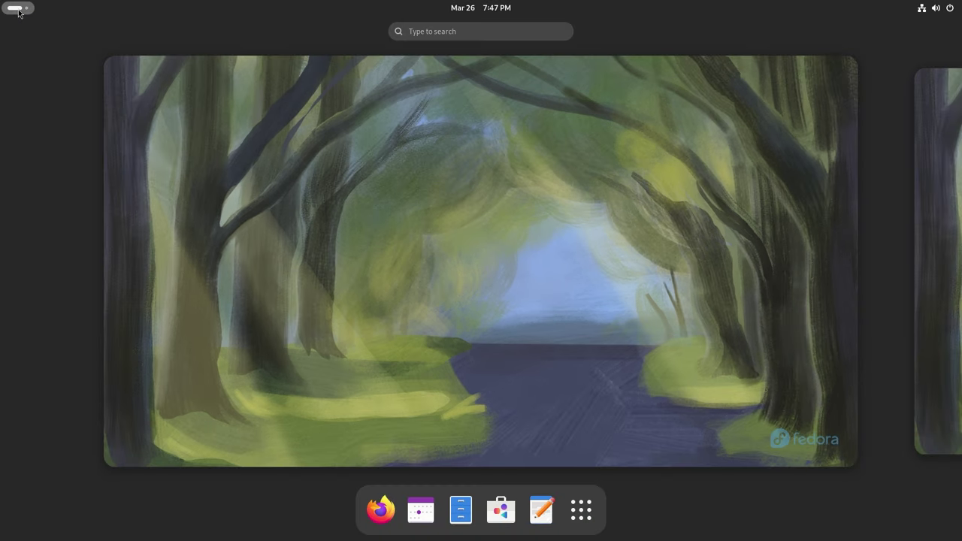
click(938, 191)
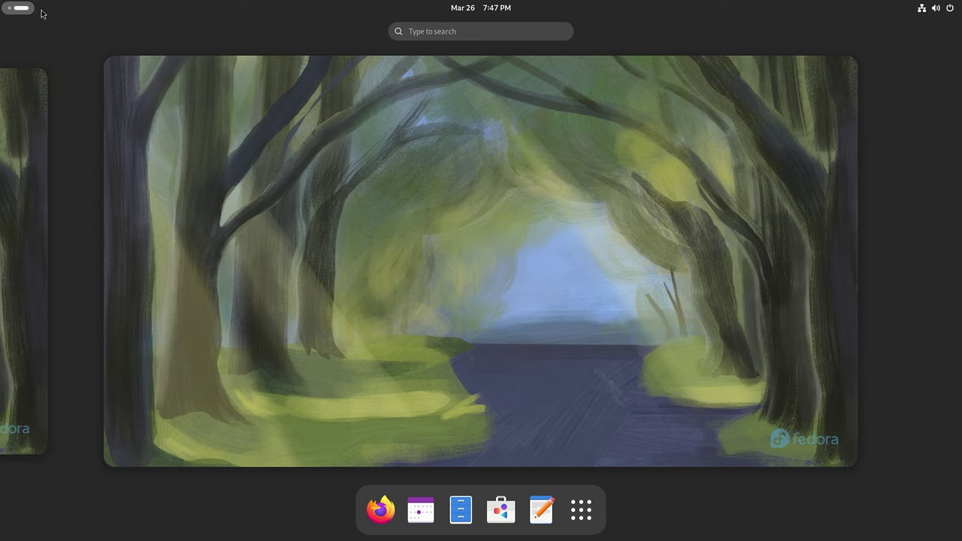
click(33, 130)
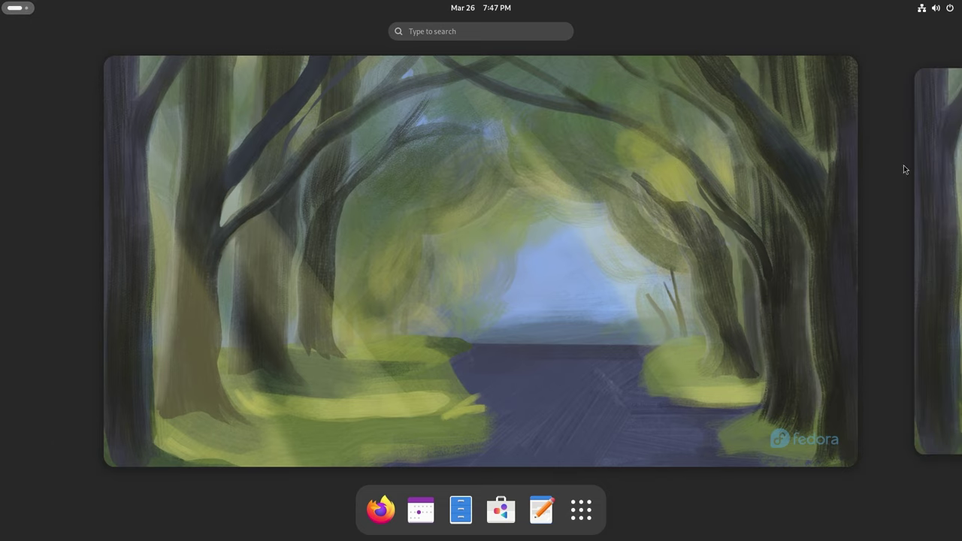
click(444, 268)
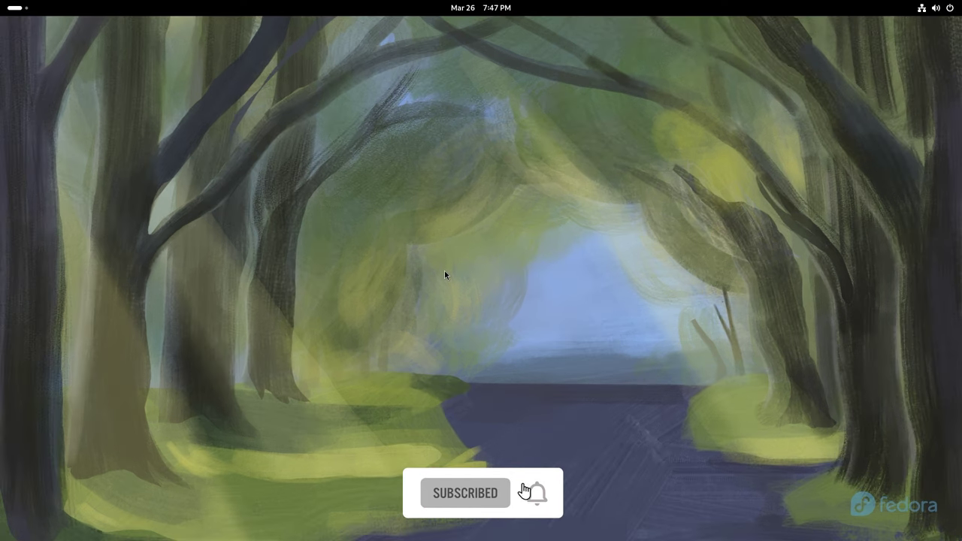
key(super)
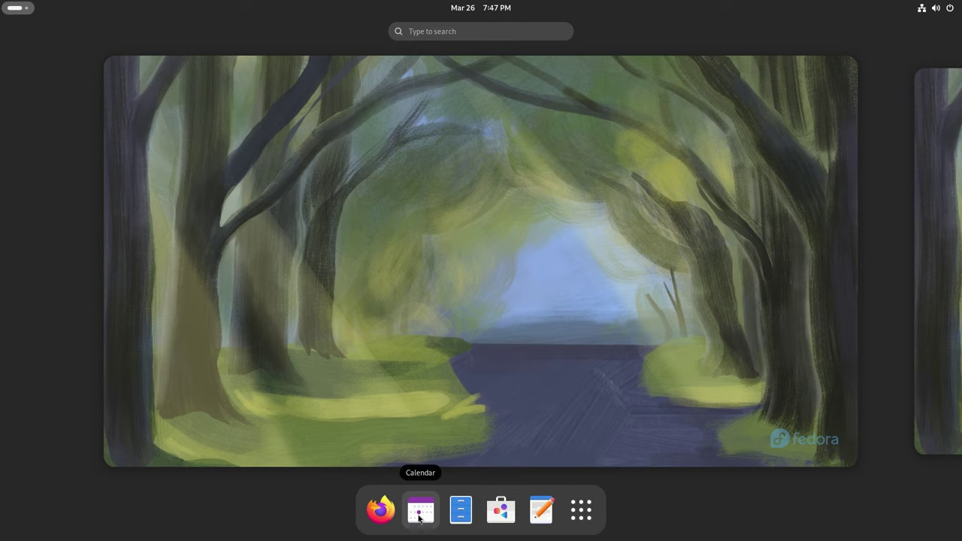
- Open the app grid showing LibreOffice, Terminal, Boxes and the Utilities folder
click(579, 522)
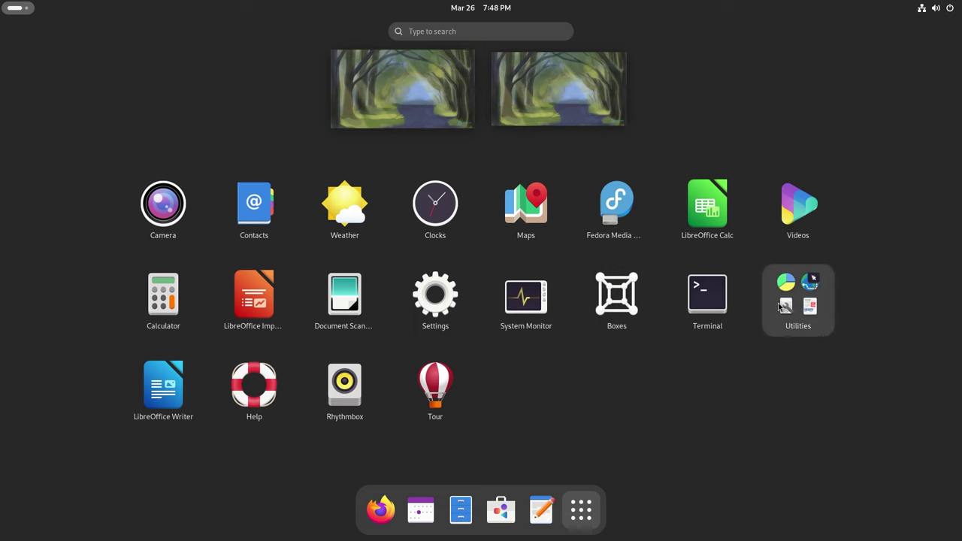
- Launch Terminal and view its About dialog, selecting the version number 3.50.1
click(709, 295)
click(445, 42)
click(398, 199)
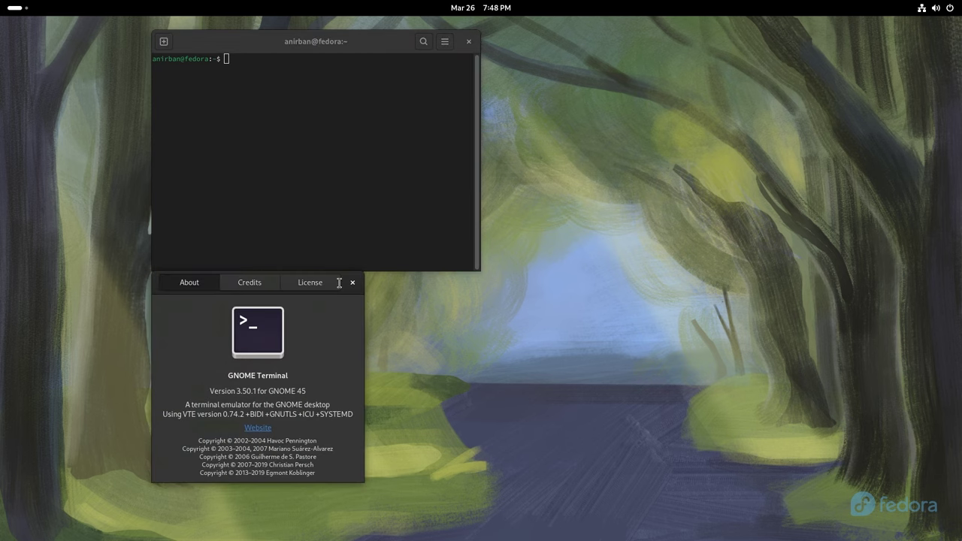
drag(210, 391, 254, 391)
- Close the About dialog and the Terminal window, returning to the Activities overview
click(352, 283)
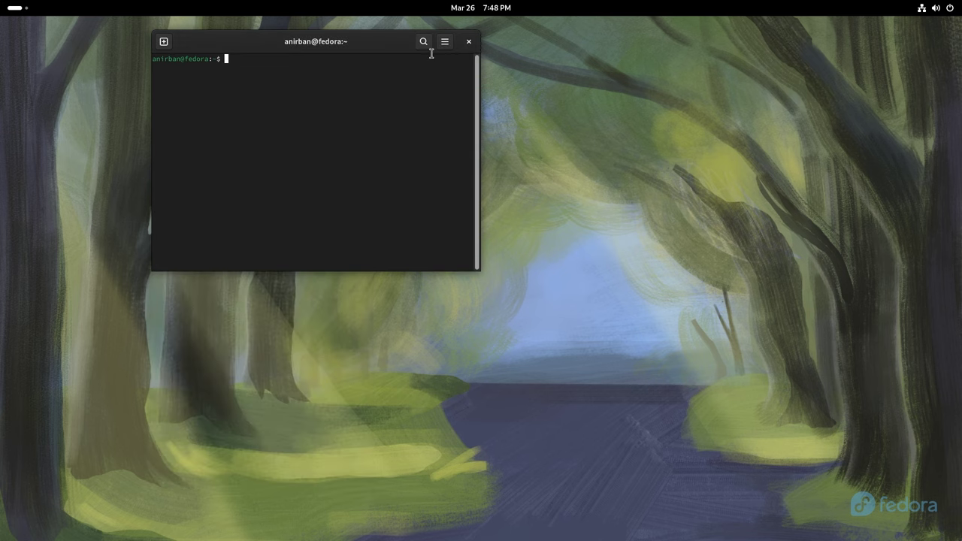
click(467, 41)
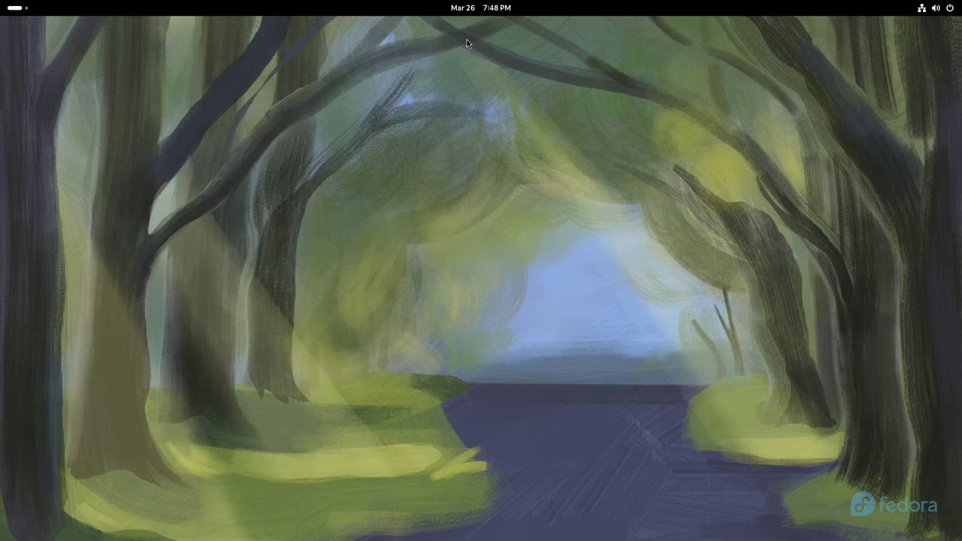
key(super)
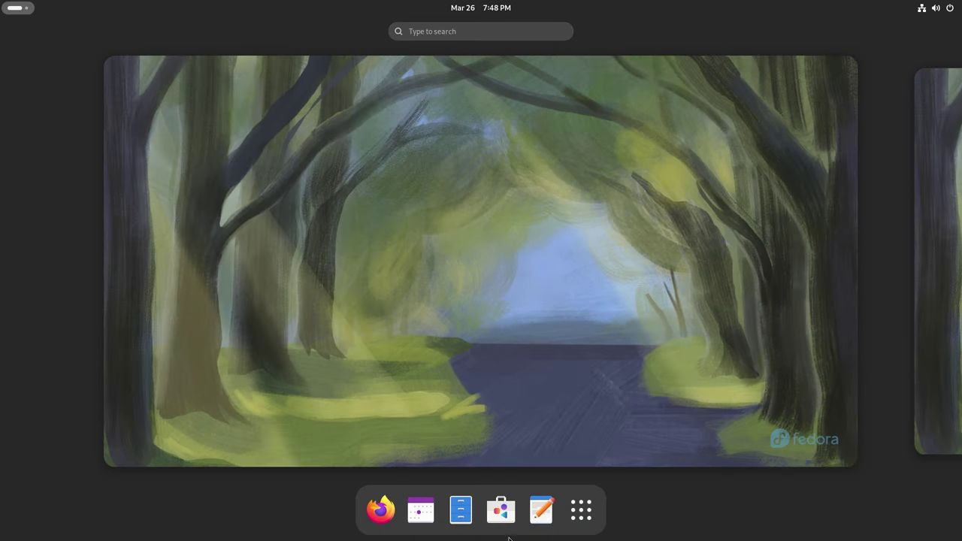
- Browse the Utilities folder in the app grid, then go back to the empty workspace overview
click(581, 510)
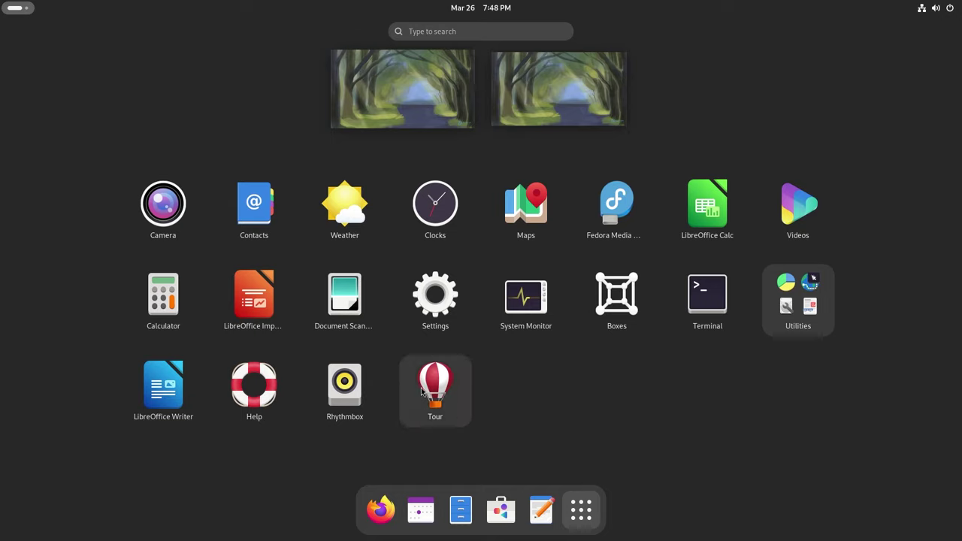
click(785, 298)
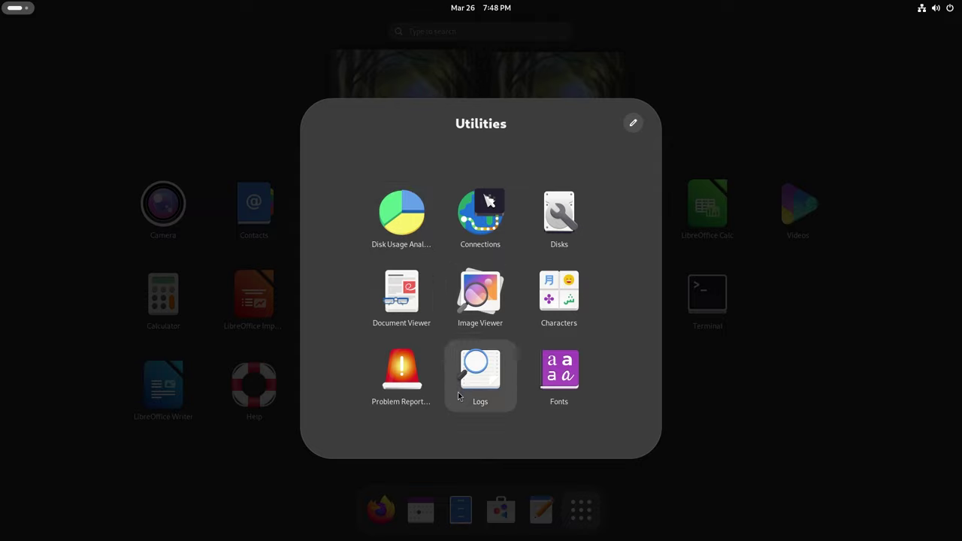
click(849, 135)
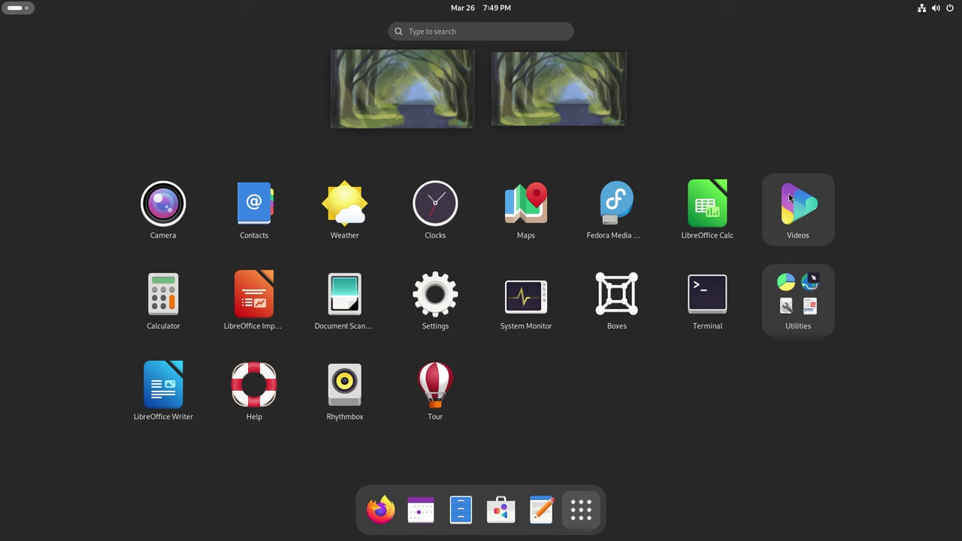
key(Escape)
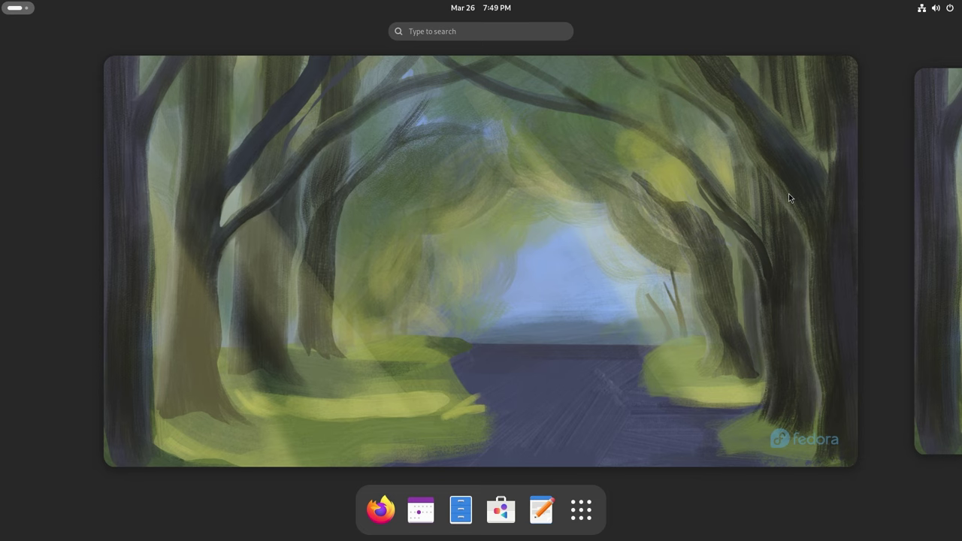
- Launch Files on the Home folder, center the window, and start a current-folder-only search
click(461, 509)
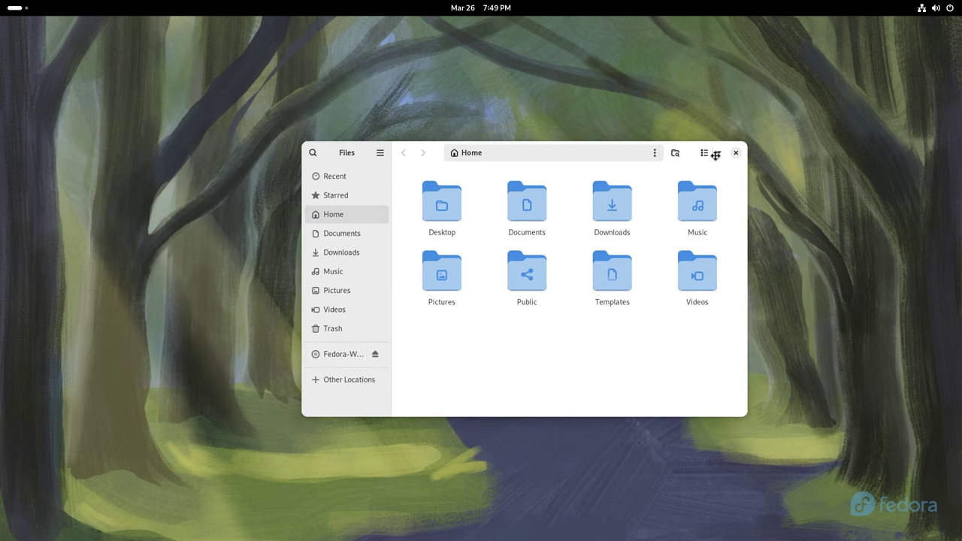
drag(715, 154, 728, 148)
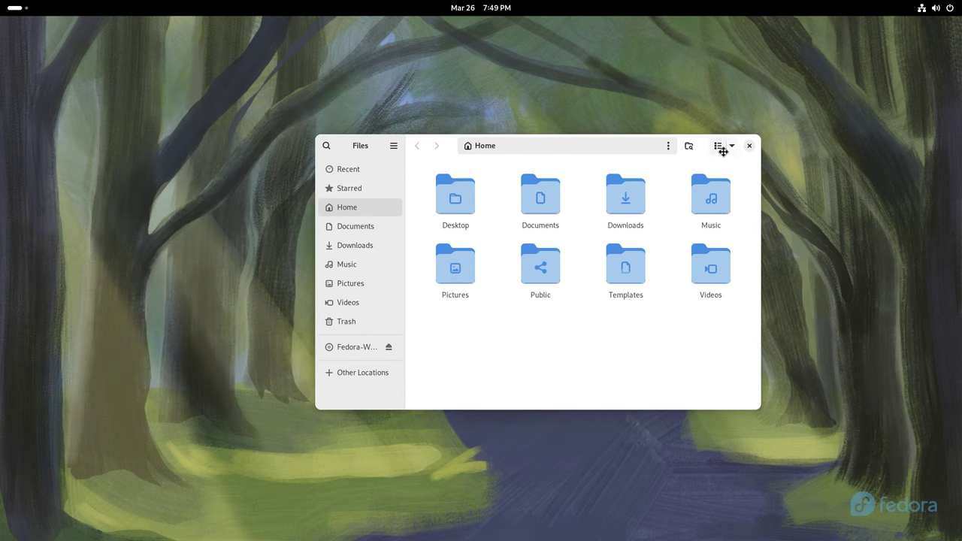
click(327, 147)
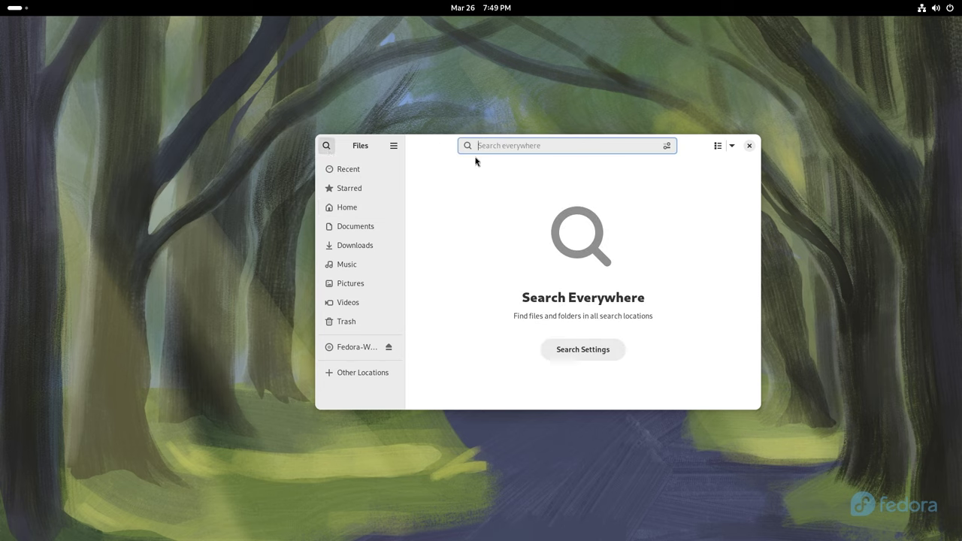
click(326, 145)
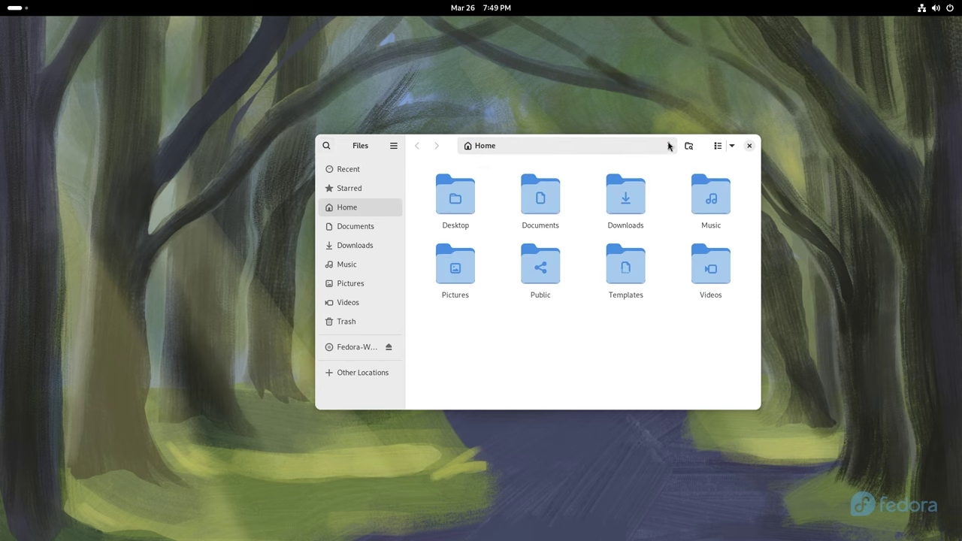
click(534, 143)
click(690, 147)
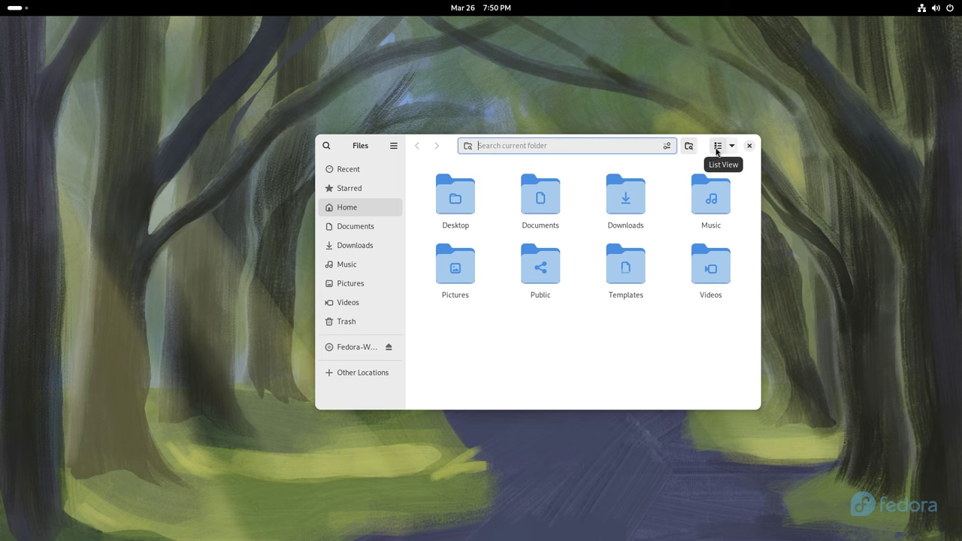
- Switch the Home folder to List View with Name, Size and Modified columns, leaving sorting unchanged
click(716, 152)
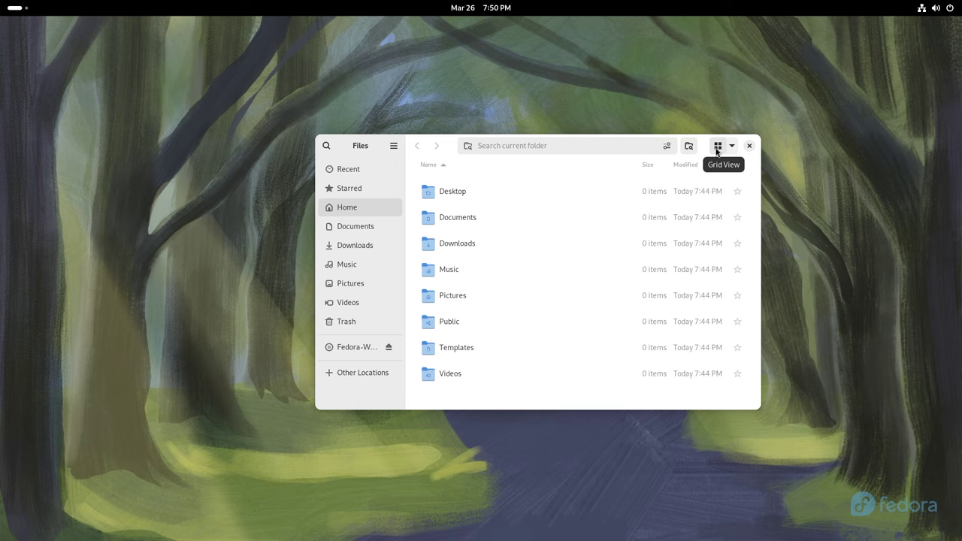
click(716, 152)
click(716, 152)
click(716, 152)
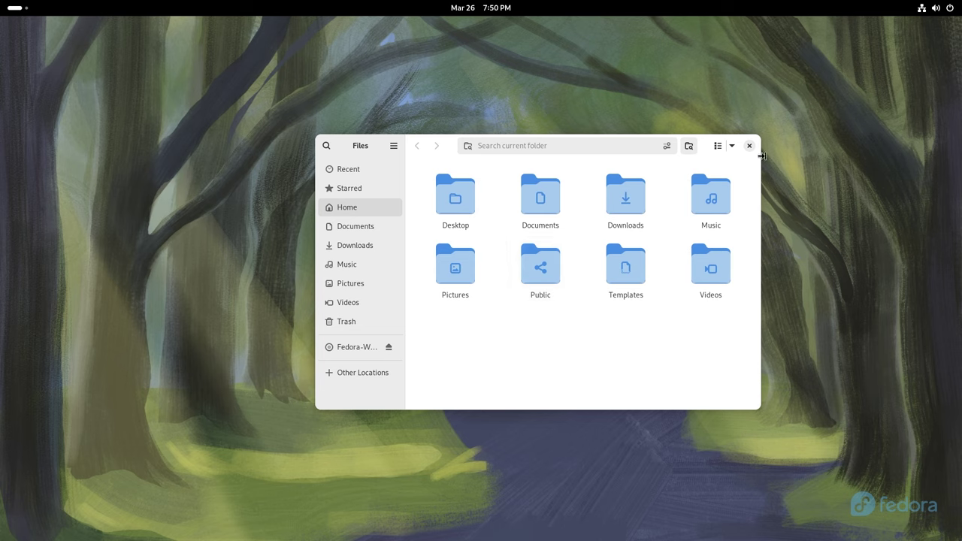
click(733, 150)
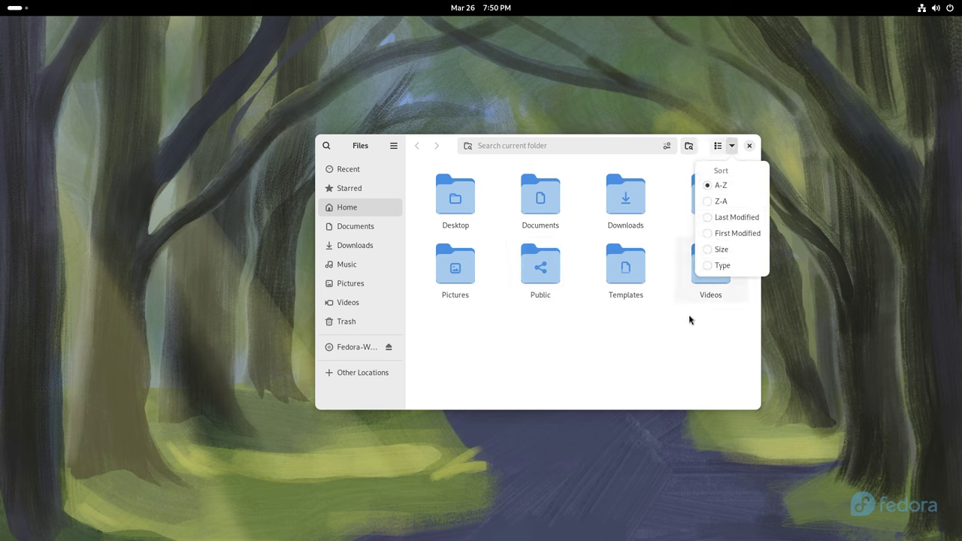
click(689, 323)
click(718, 147)
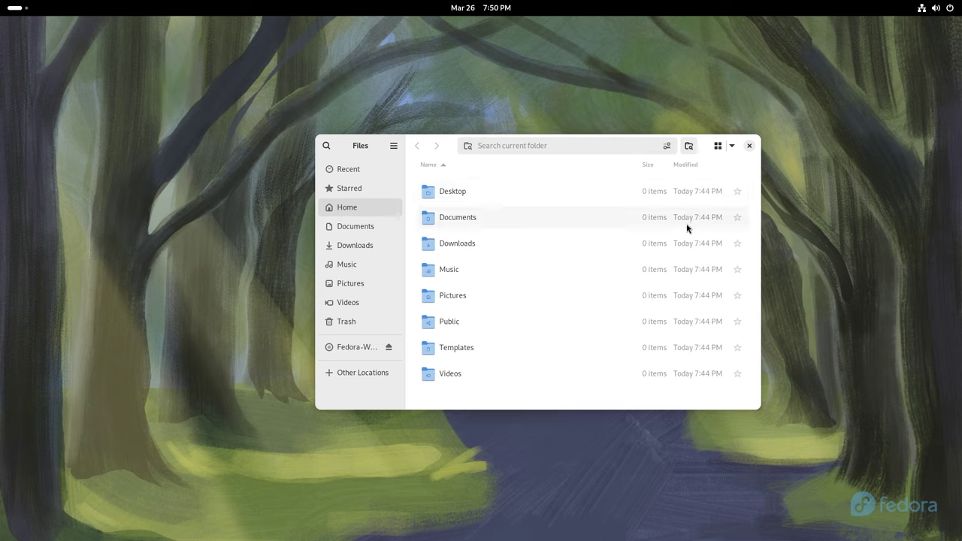
click(393, 146)
click(367, 295)
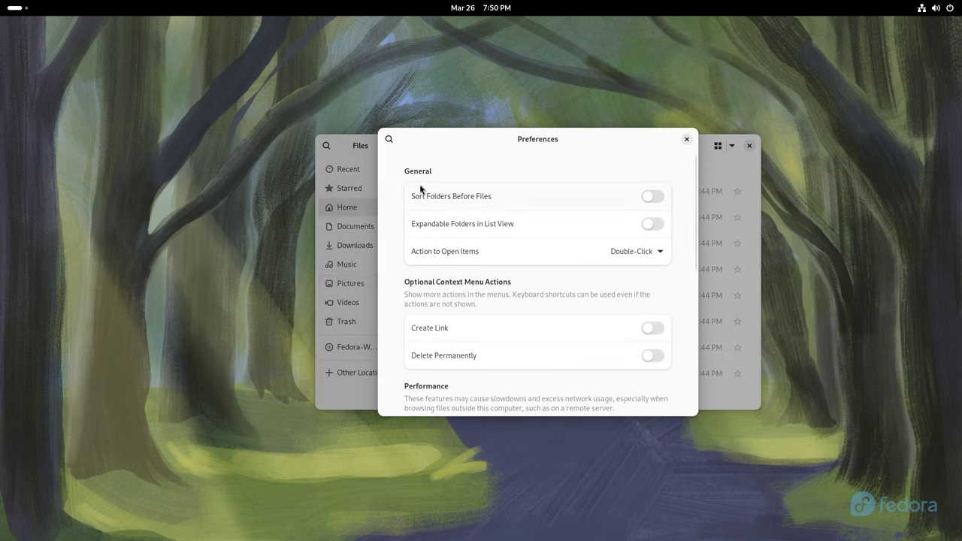
click(656, 200)
click(660, 252)
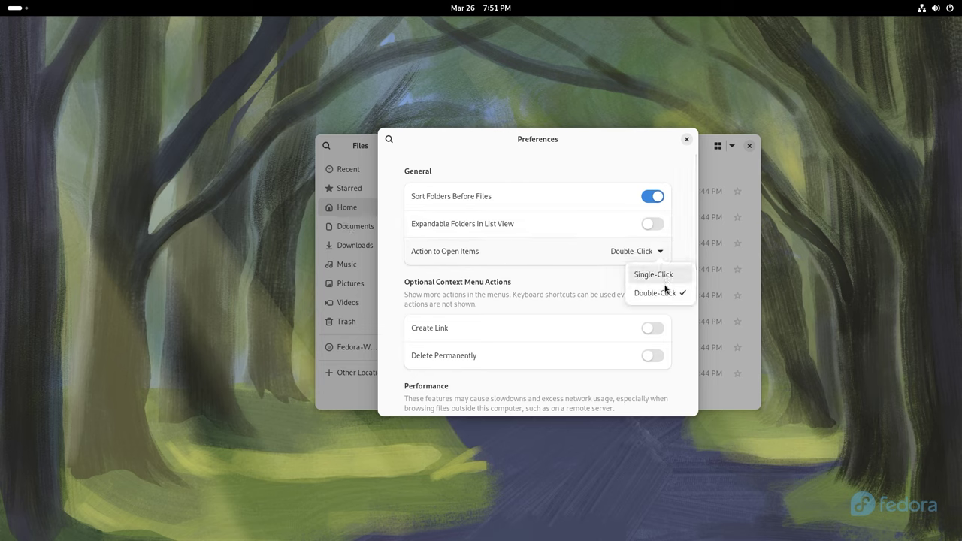
click(683, 238)
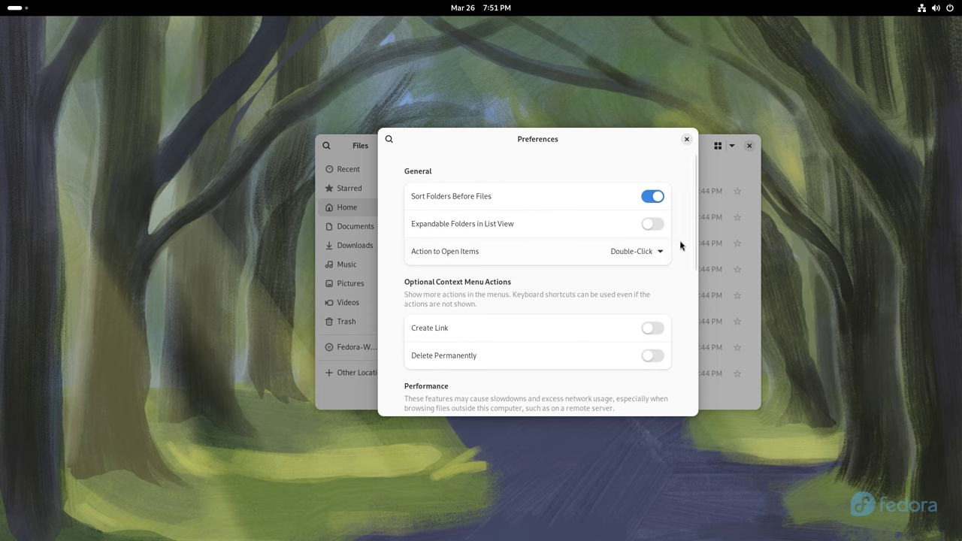
drag(694, 238, 701, 286)
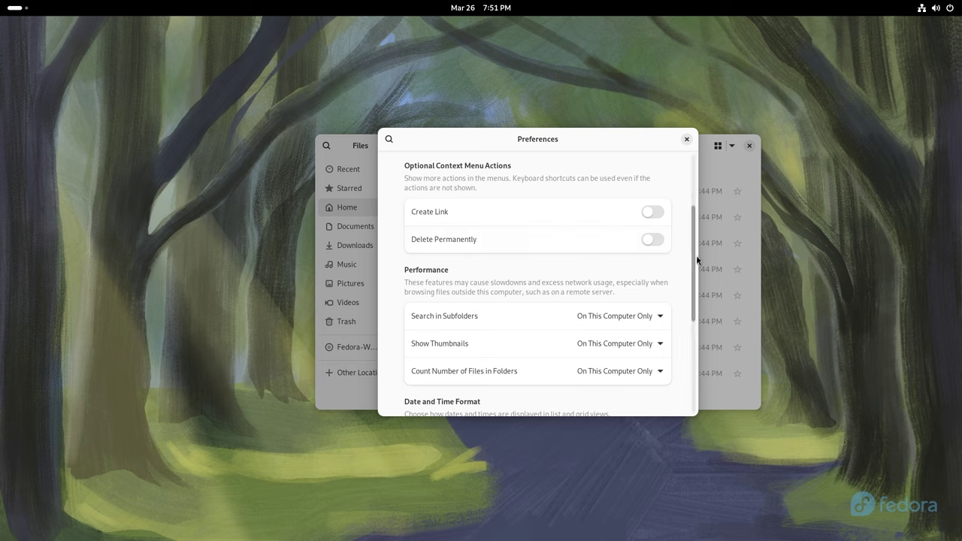
drag(693, 261, 697, 289)
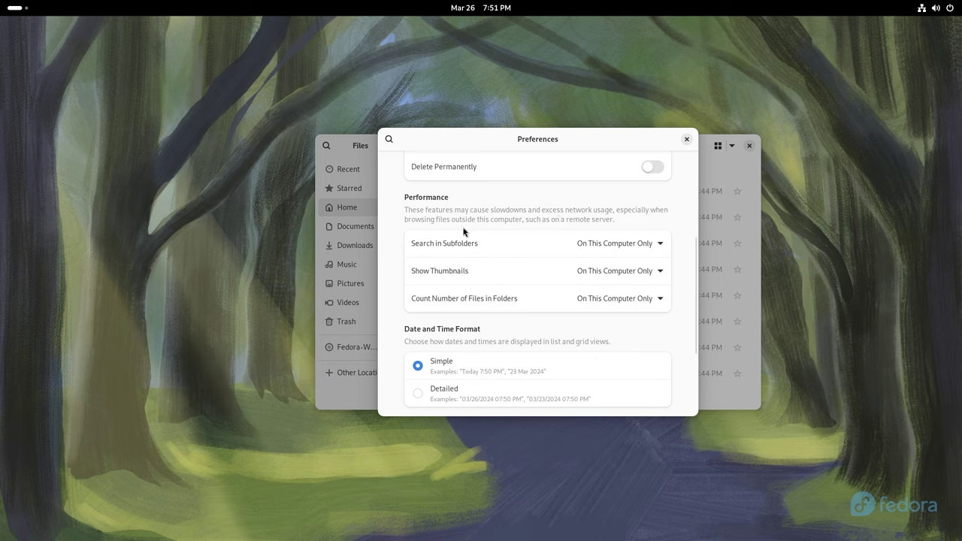
click(653, 245)
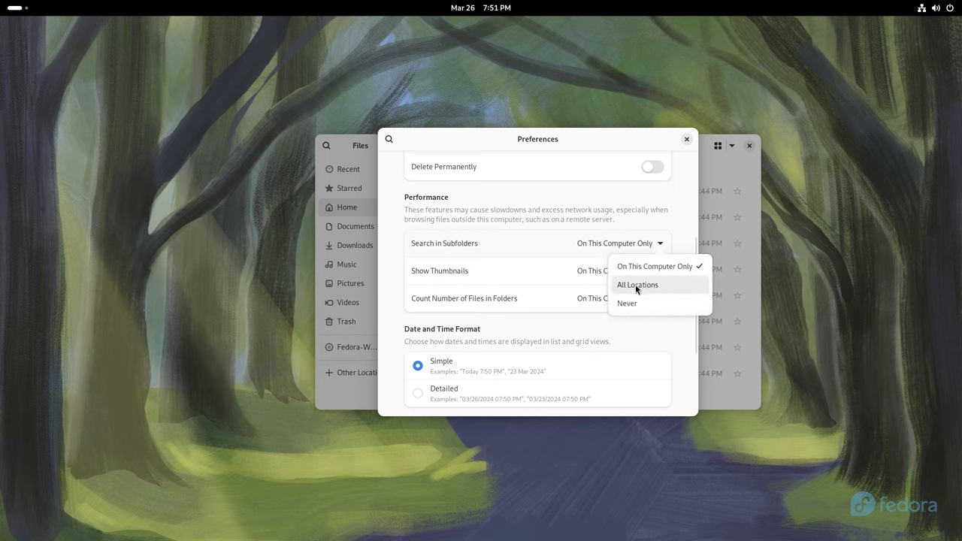
click(679, 223)
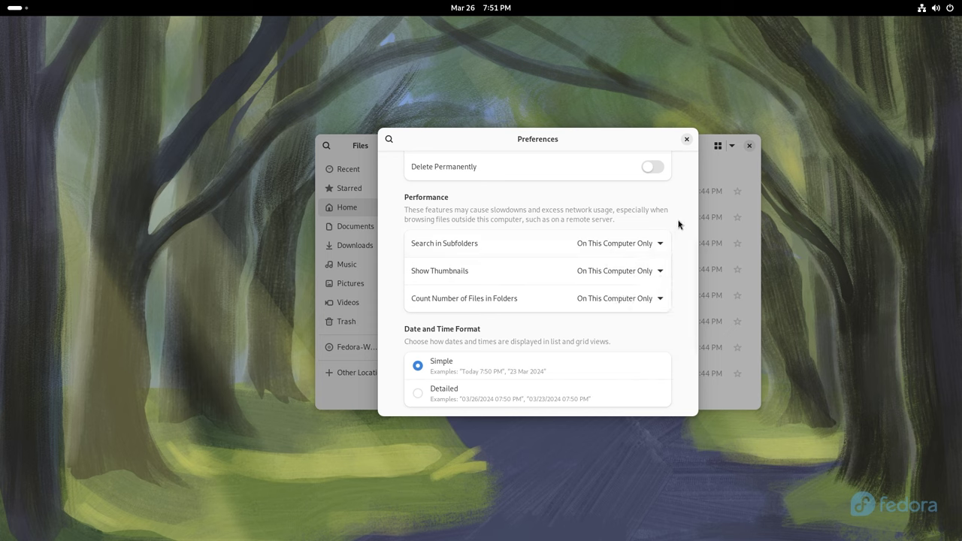
scroll(680, 280, down, 3)
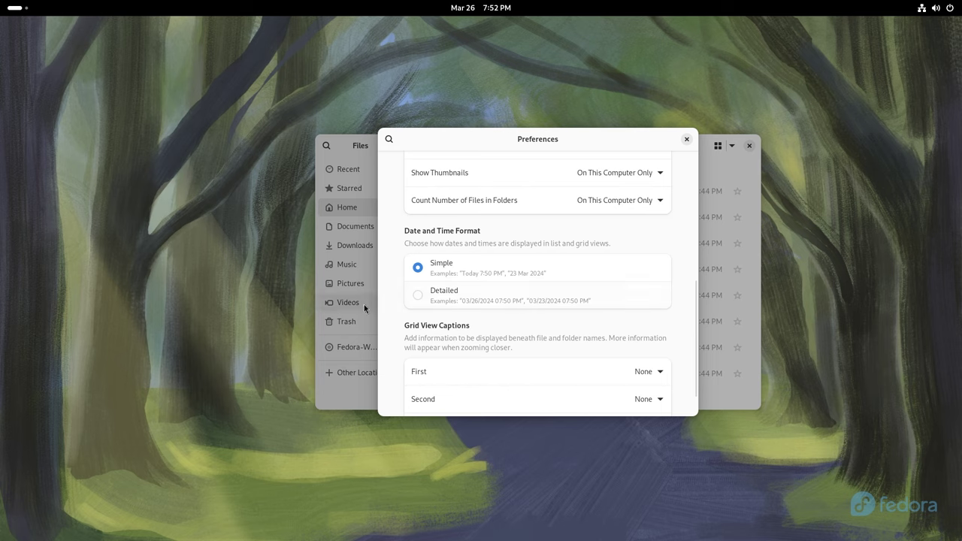
- Choose the Detailed date format and keep both First and Second grid captions as None
click(418, 297)
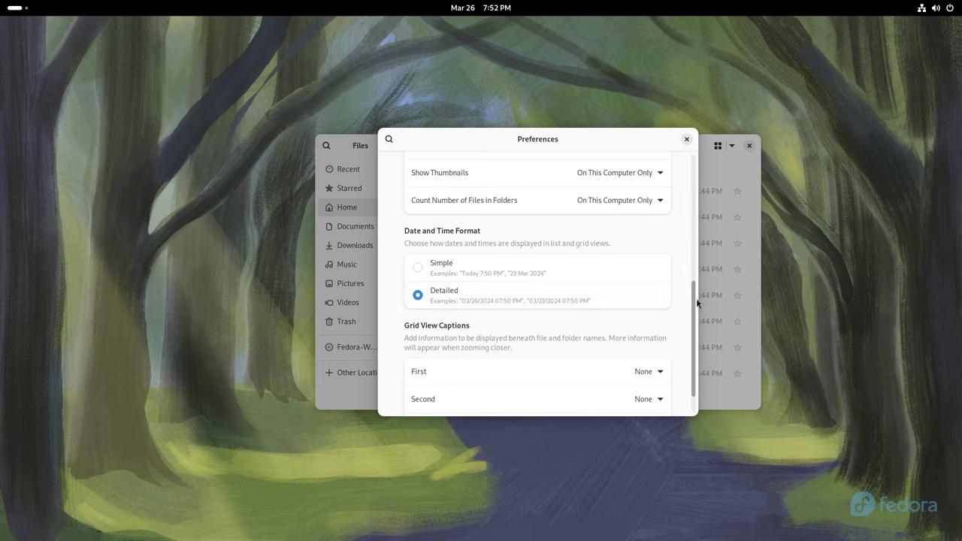
scroll(696, 309, down, 1)
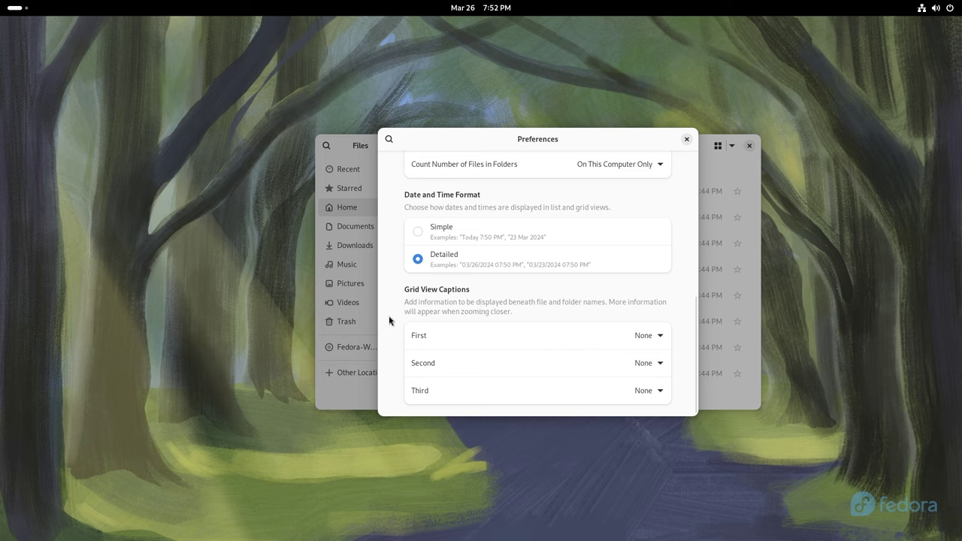
click(652, 339)
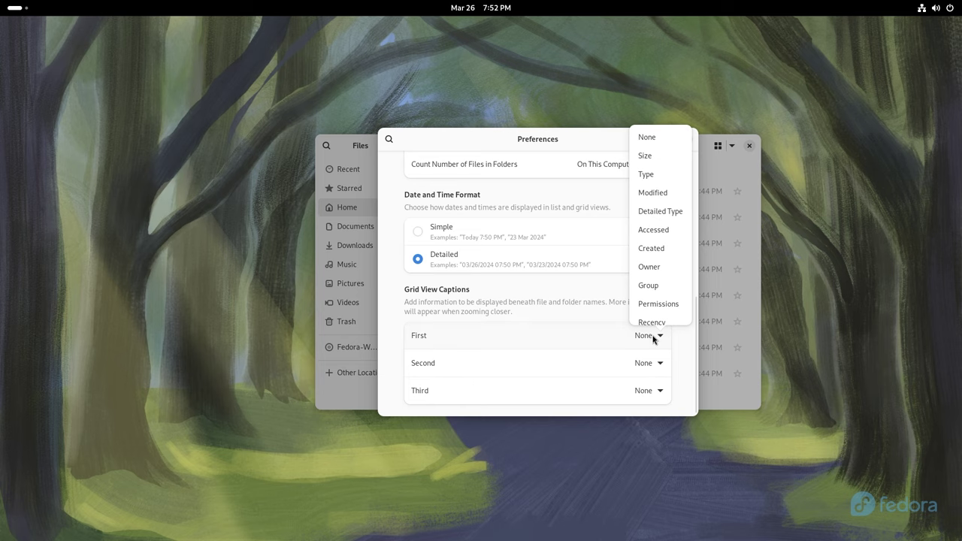
click(683, 357)
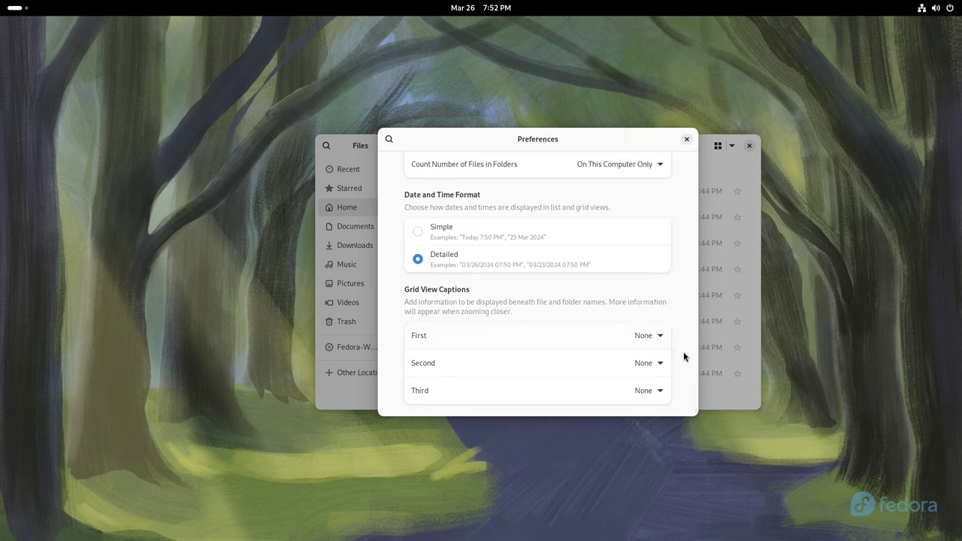
click(664, 364)
click(680, 385)
- Close the Files Preferences dialog to show full timestamps like 03/26/2024 07:44 PM
scroll(629, 328, up, 5)
scroll(629, 231, up, 2)
scroll(629, 361, down, 6)
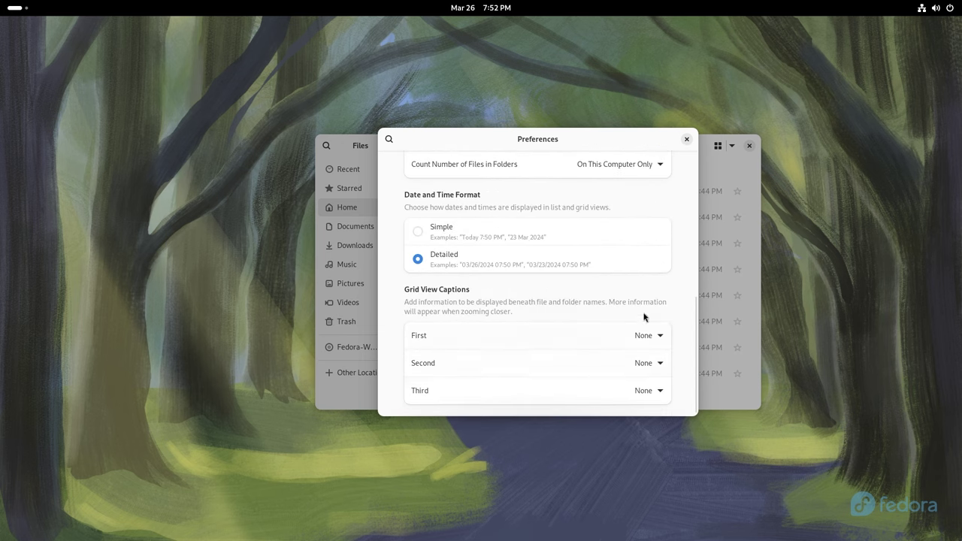
click(686, 140)
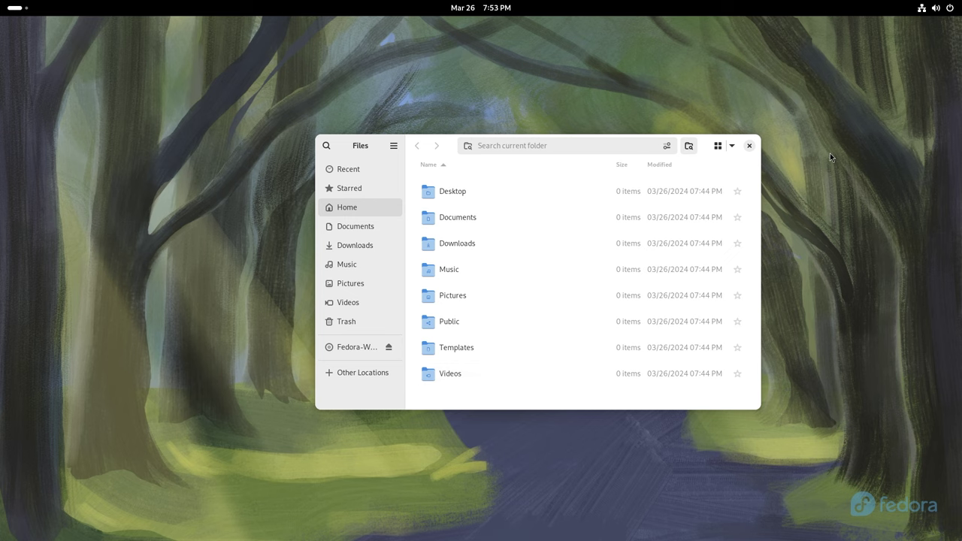
- Close Files, open Settings and go to the System page in the sidebar
click(749, 145)
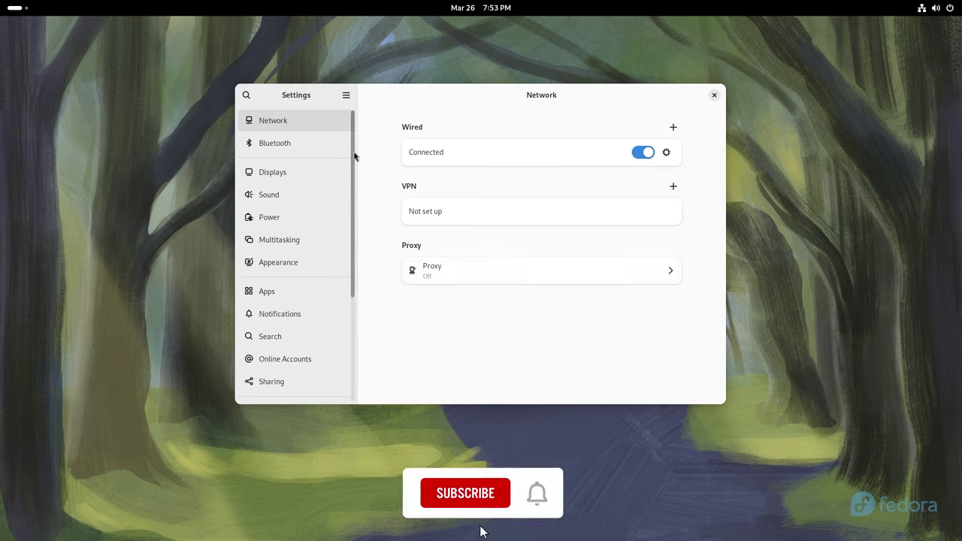
drag(354, 155, 366, 263)
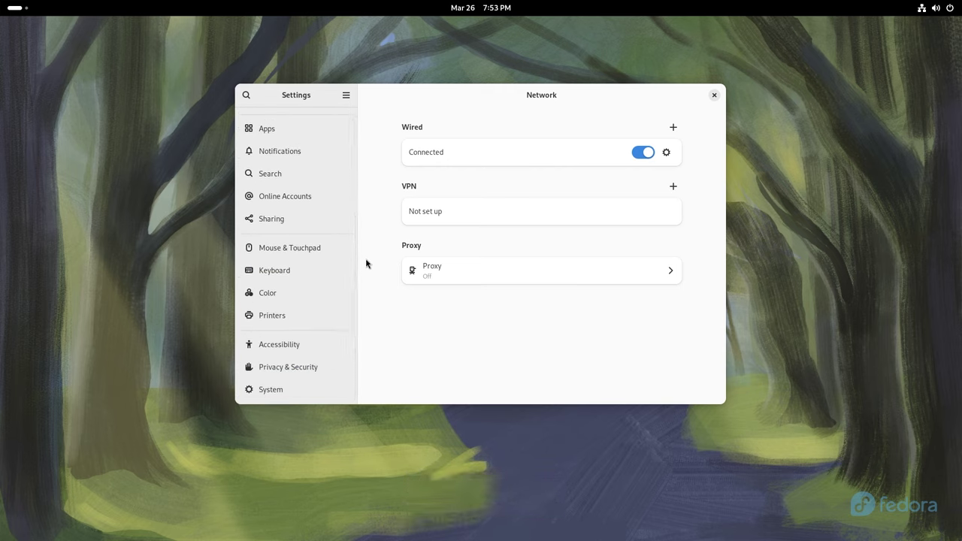
click(274, 388)
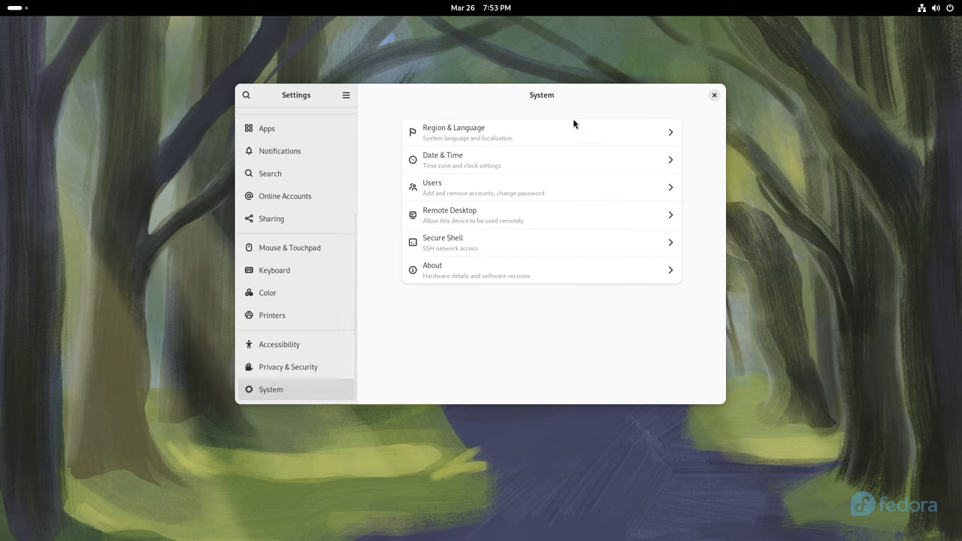
click(428, 276)
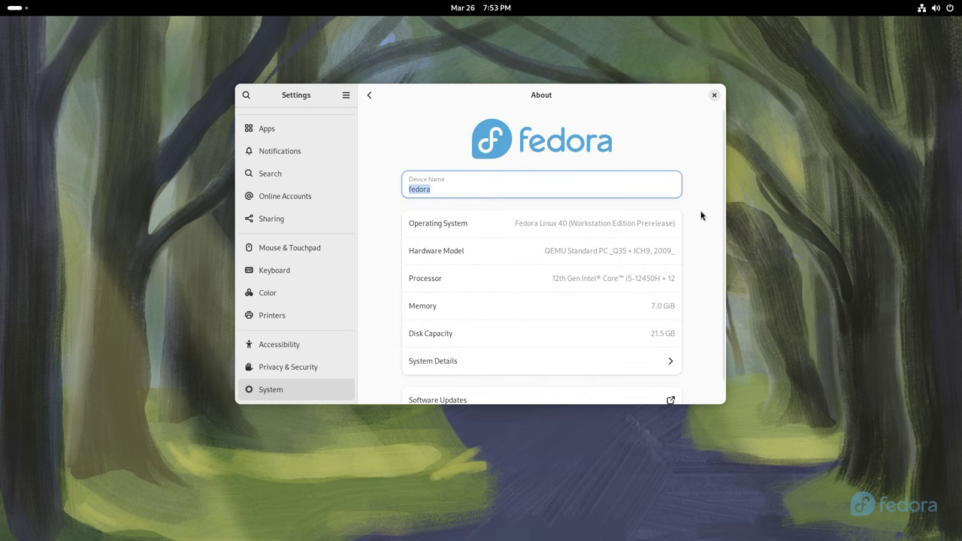
scroll(670, 339, down, 1)
click(670, 340)
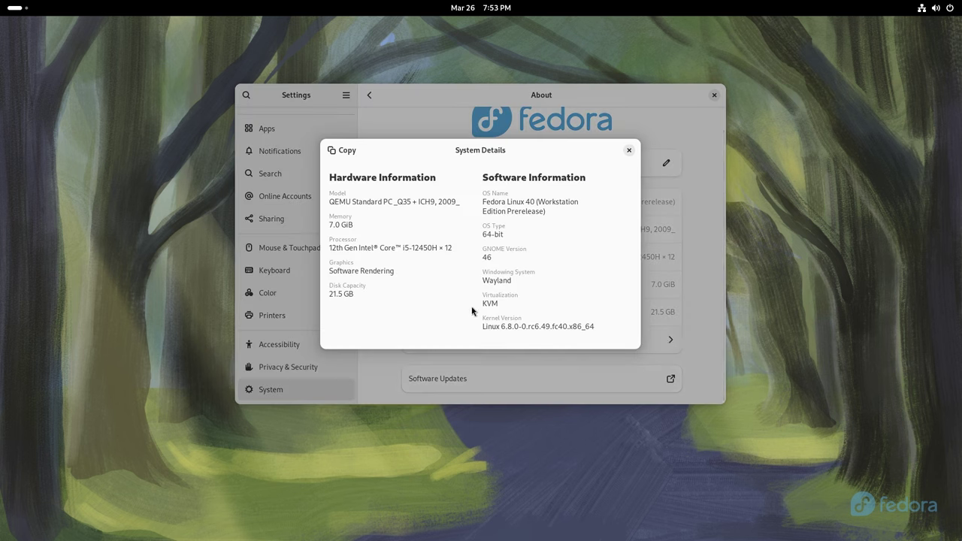
drag(354, 251, 479, 254)
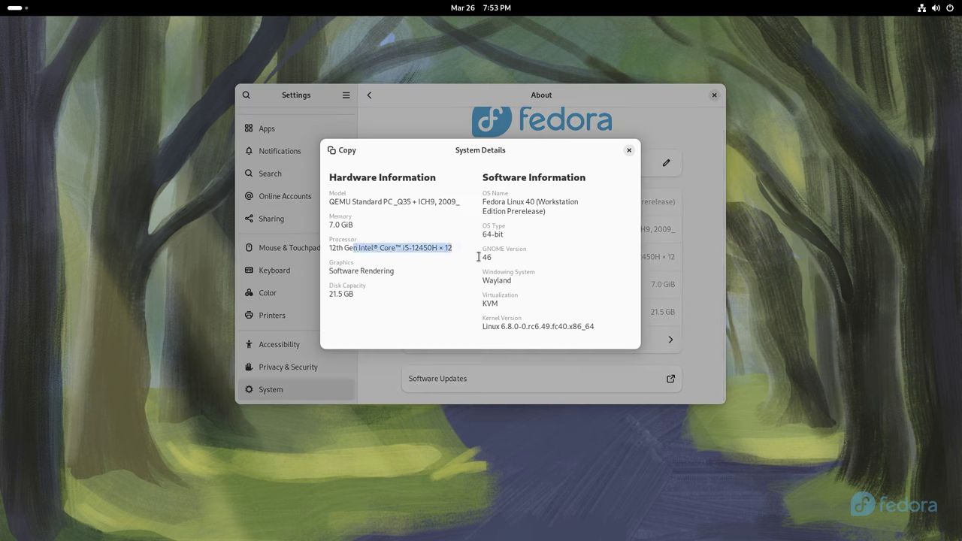
drag(364, 270, 394, 272)
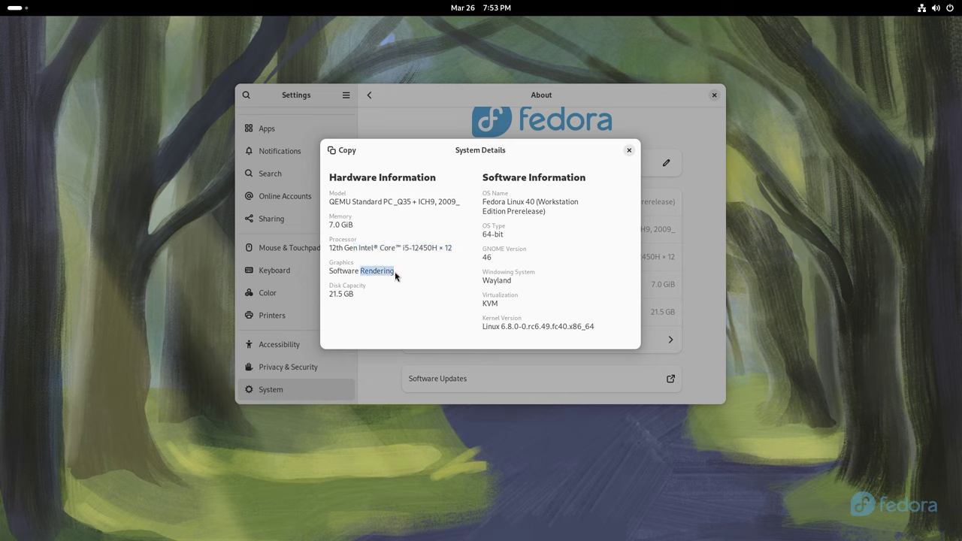
click(393, 272)
drag(483, 326, 594, 326)
click(594, 326)
drag(482, 280, 513, 283)
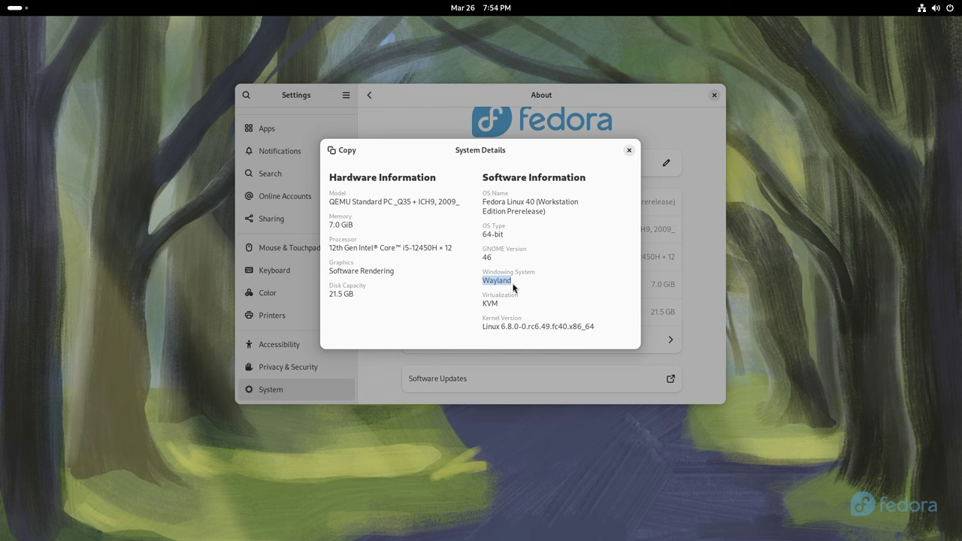
click(628, 151)
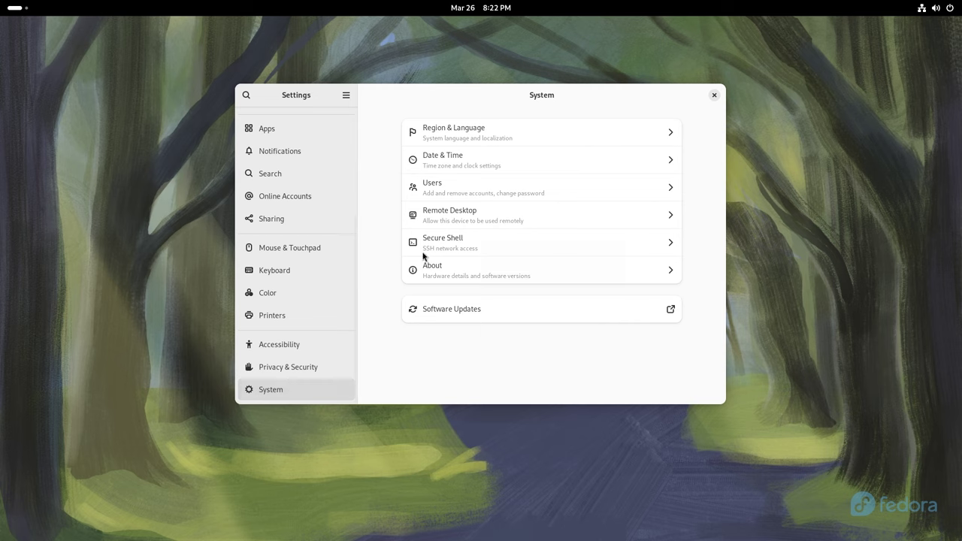
- Unlock Remote Desktop with admin authentication, turn Remote Login on and copy the hostname fedora
click(444, 221)
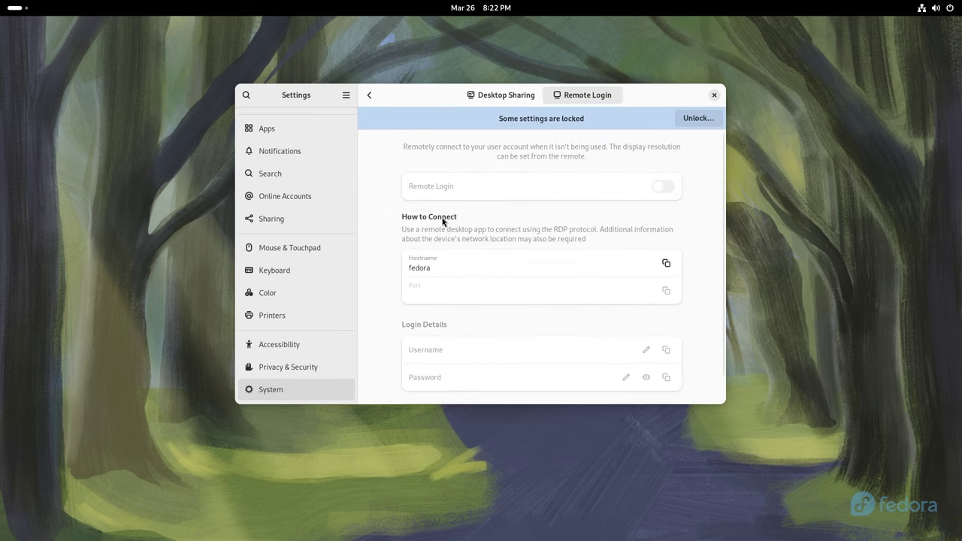
click(704, 118)
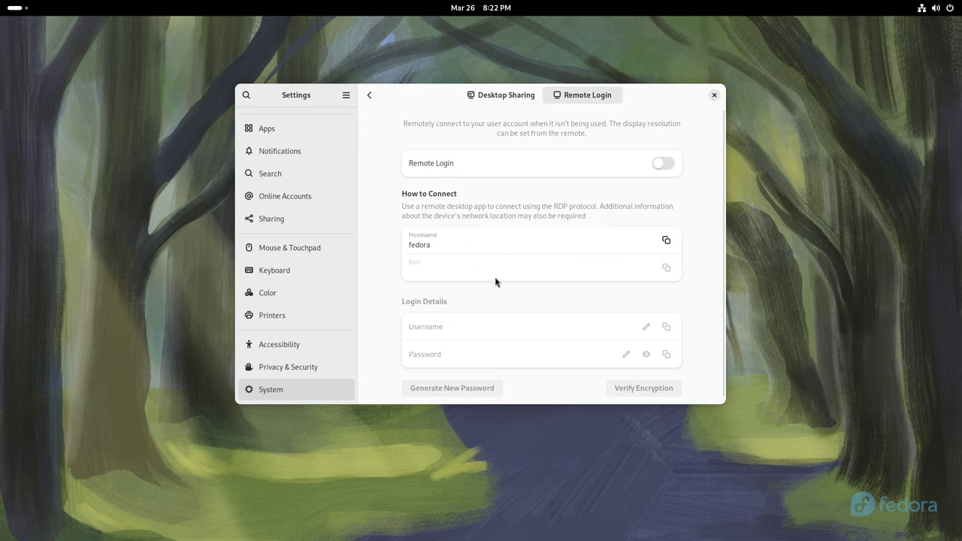
click(662, 163)
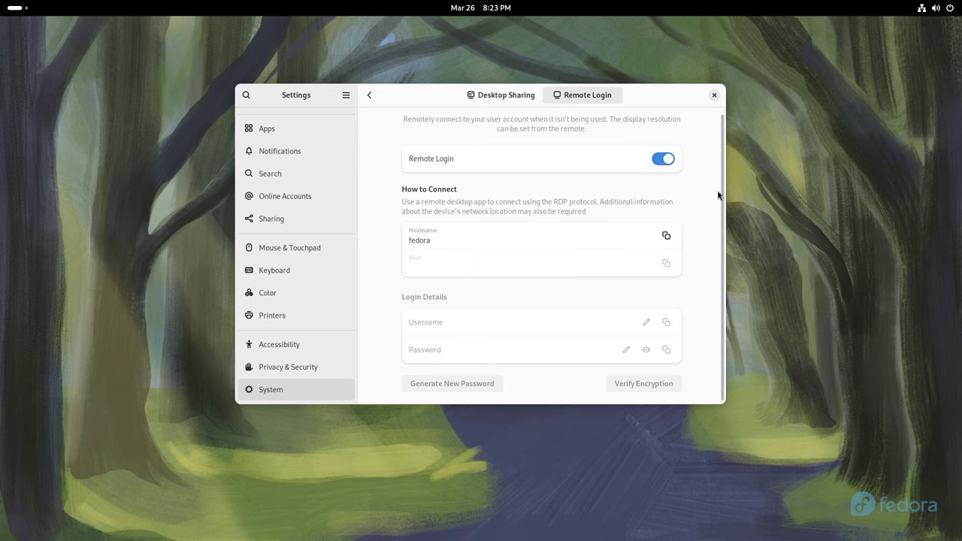
scroll(721, 194, up, 1)
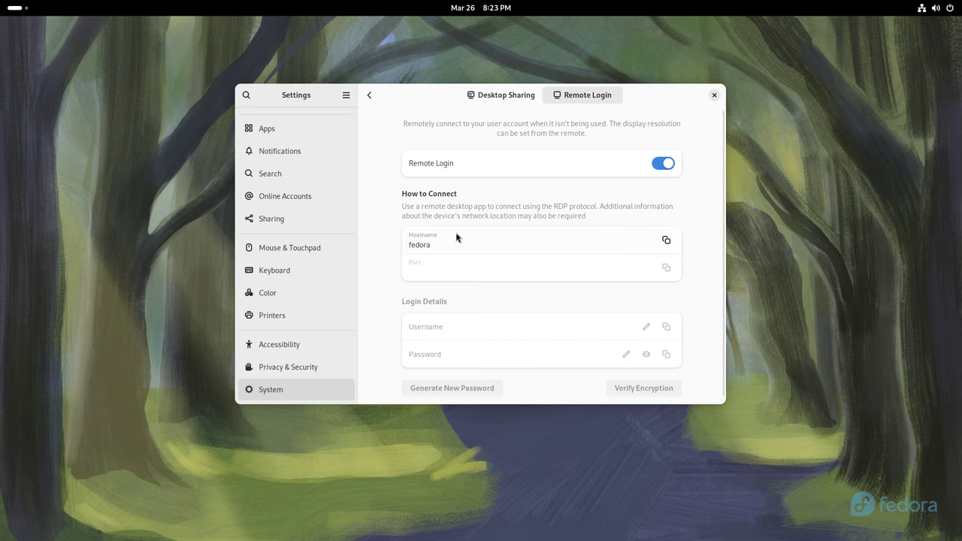
click(436, 250)
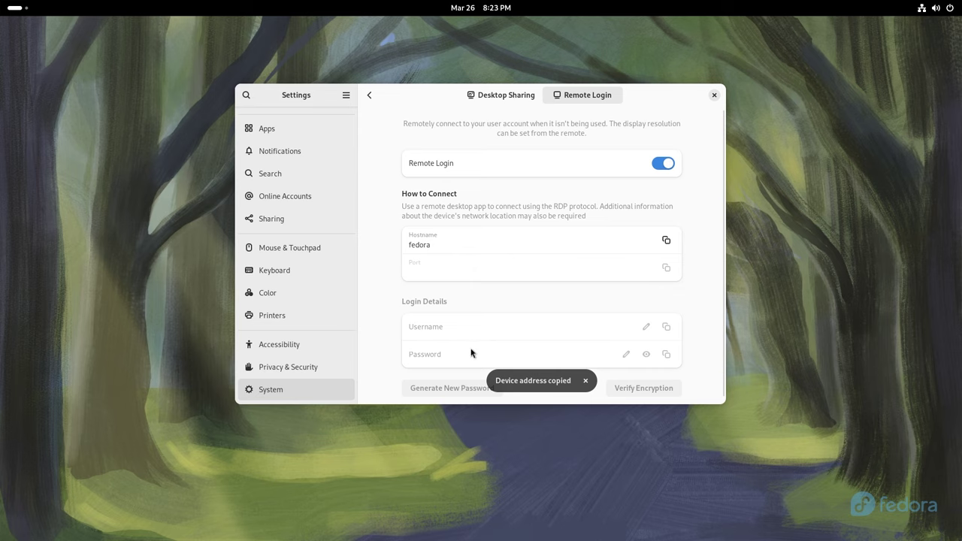
- Glance at Desktop Sharing, then return to the Remote Login page
click(470, 94)
scroll(519, 218, up, 1)
click(575, 90)
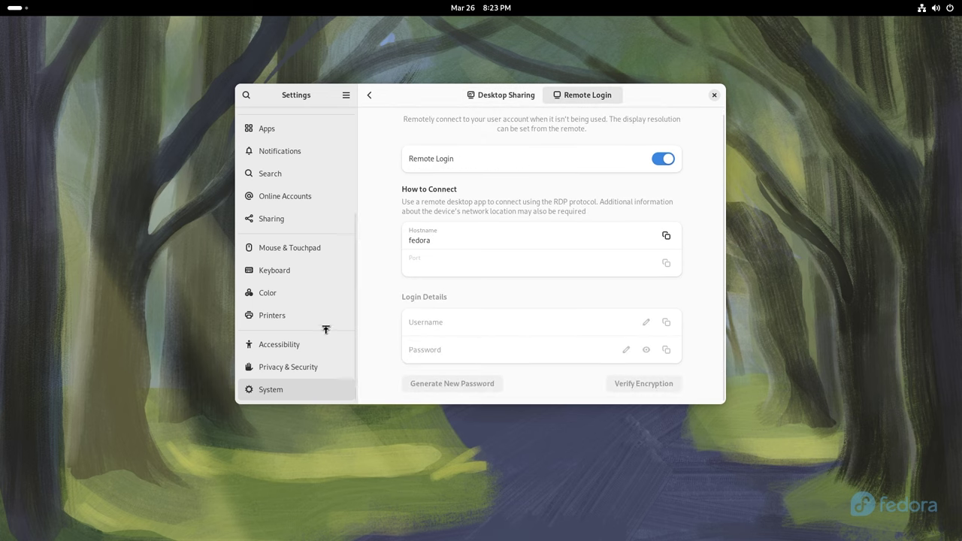
scroll(623, 259, up, 1)
scroll(623, 261, down, 1)
- Scroll through the Online Accounts provider list, then go back to the System page
click(280, 199)
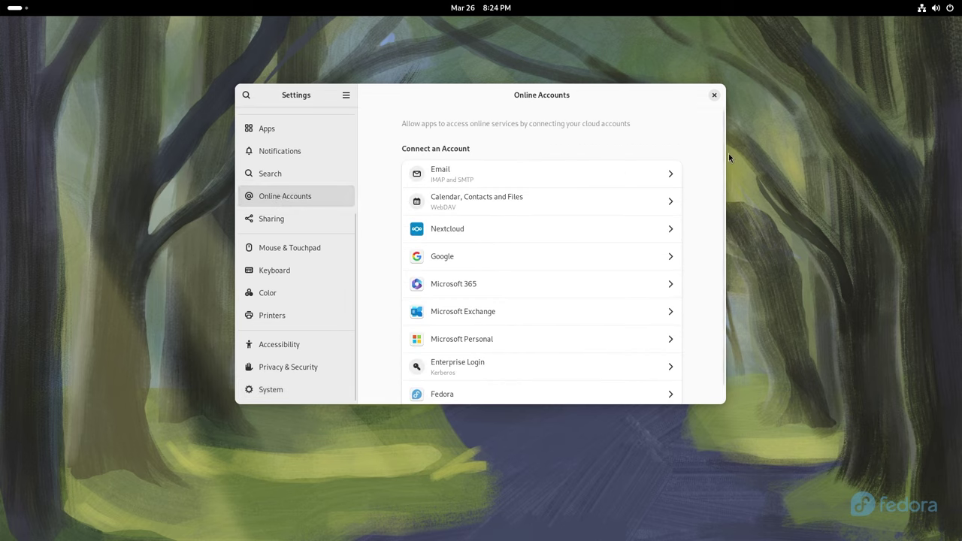
drag(720, 142, 727, 175)
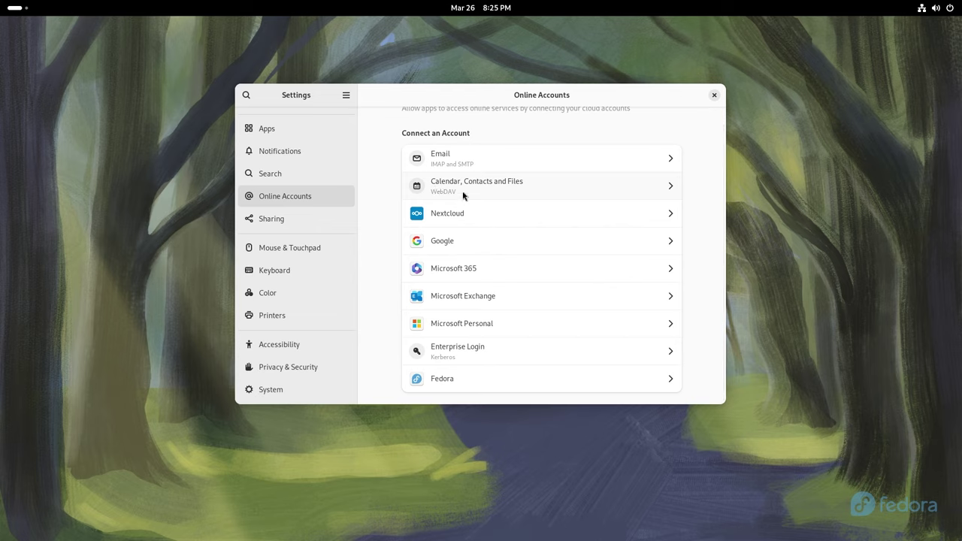
click(341, 390)
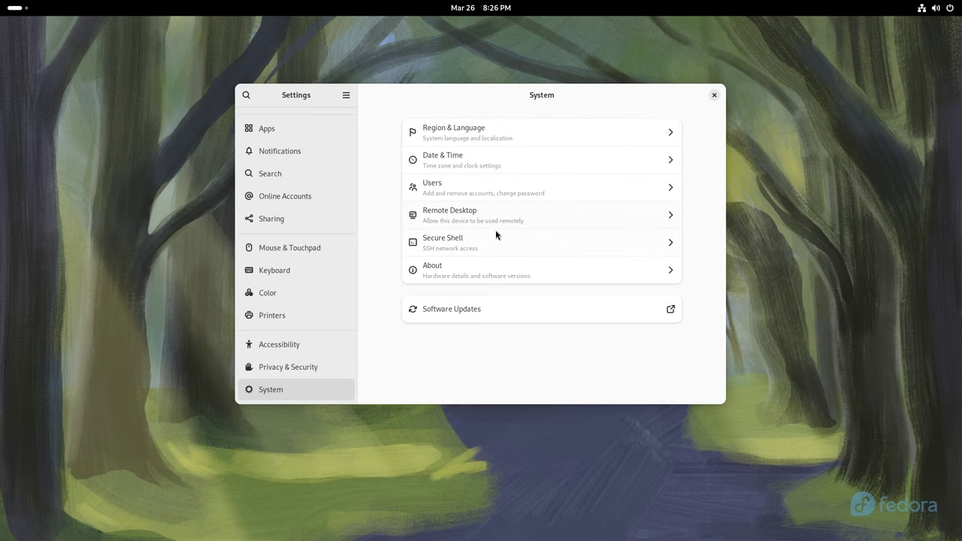
- Check the System > About device details, then go to Mouse & Touchpad
click(452, 272)
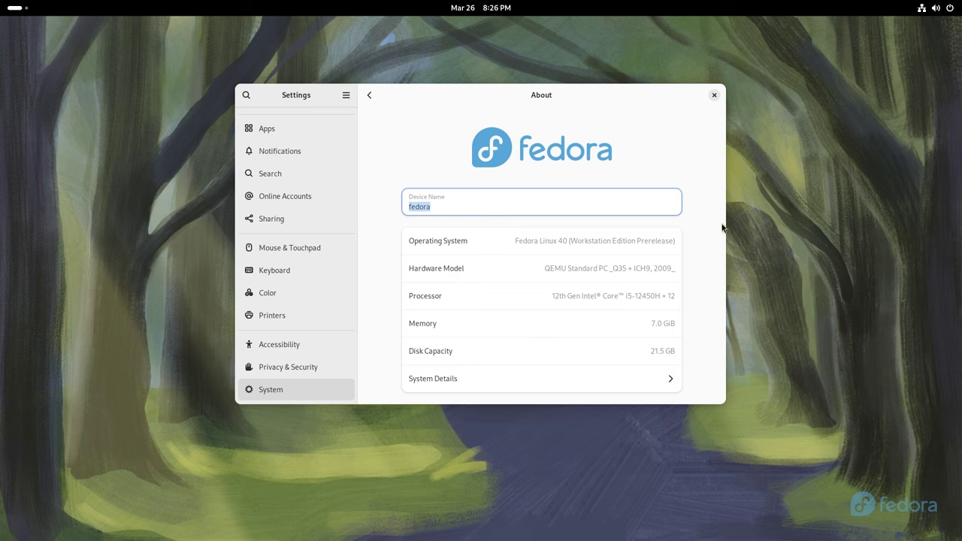
click(369, 95)
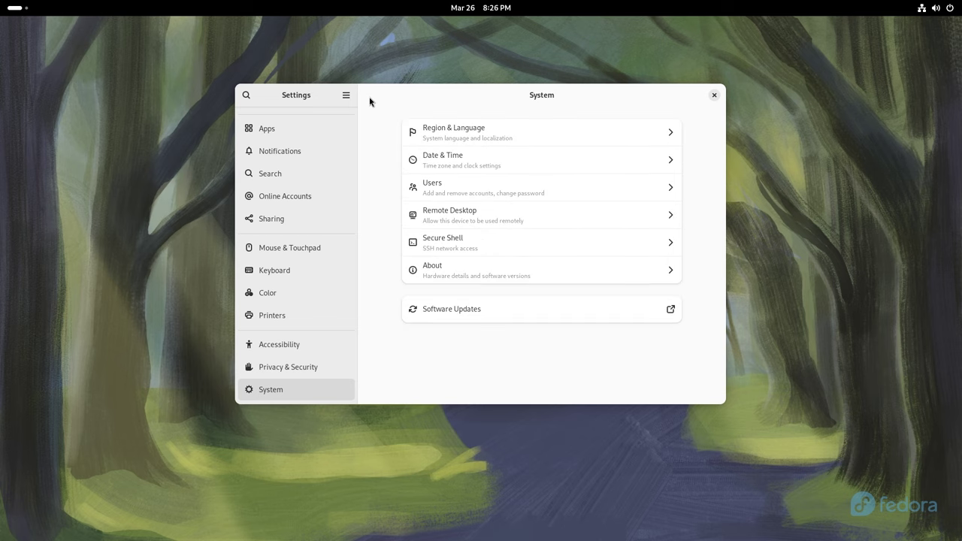
click(285, 247)
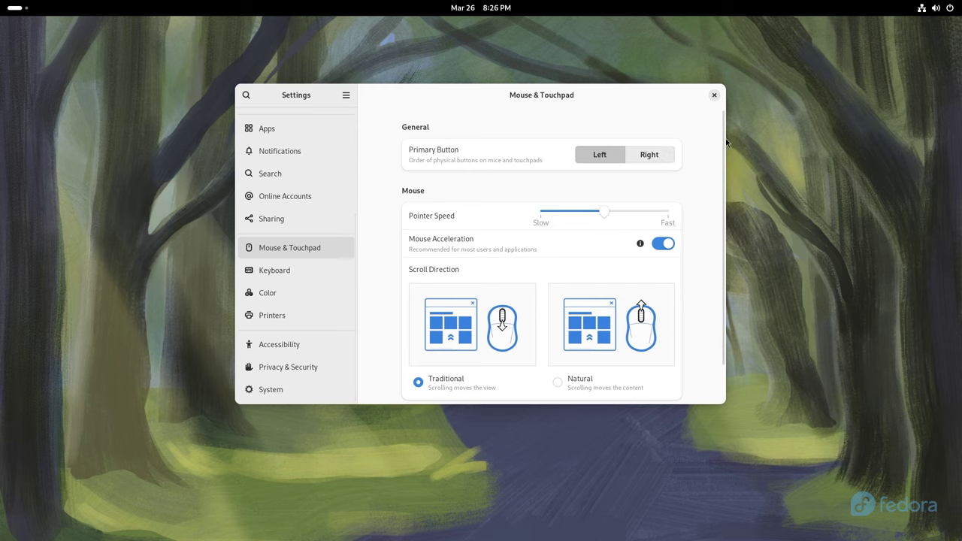
- Review Mouse & Touchpad: Left primary button, acceleration on, Traditional scrolling, Test Settings
mouse_move(725, 140)
mouse_down()
mouse_move(724, 152)
mouse_move(724, 140)
mouse_up()
drag(724, 159, 727, 196)
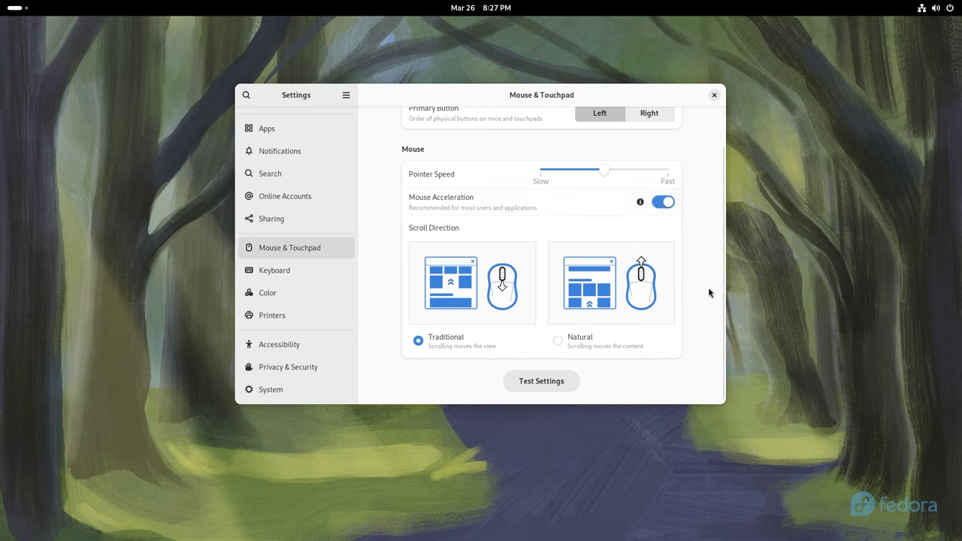
scroll(708, 293, up, 1)
scroll(708, 293, down, 1)
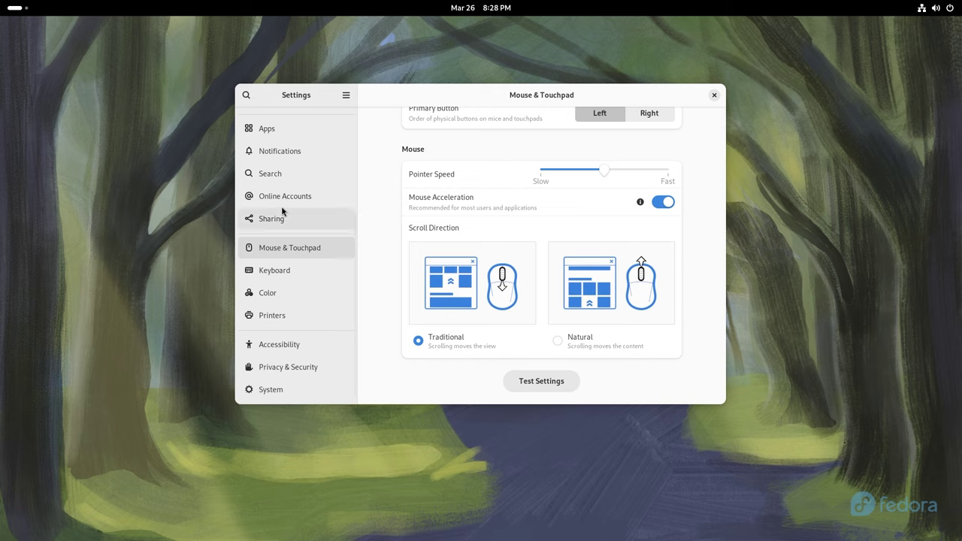
scroll(290, 193, up, 4)
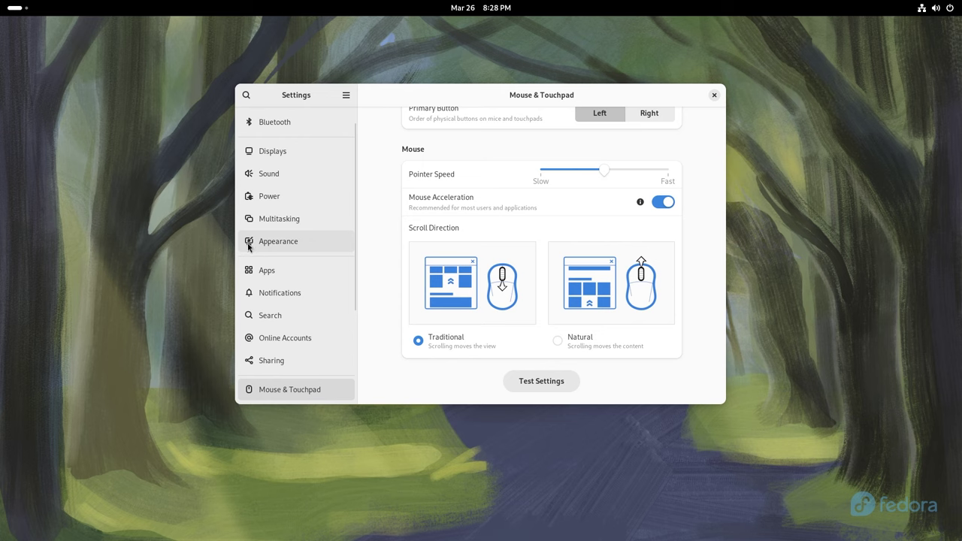
- In Appearance, set the background to the night forest wallpaper
click(293, 247)
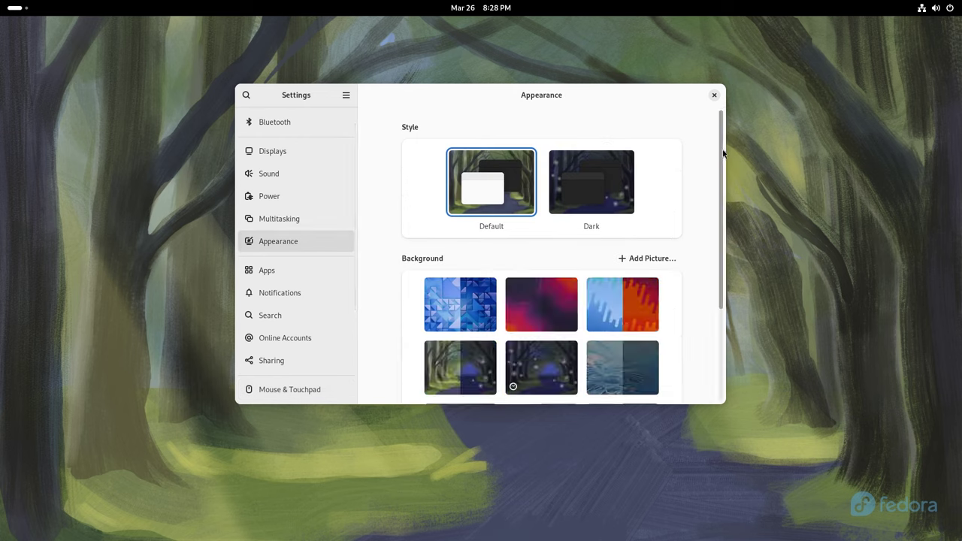
scroll(722, 186, down, 3)
drag(723, 186, 727, 249)
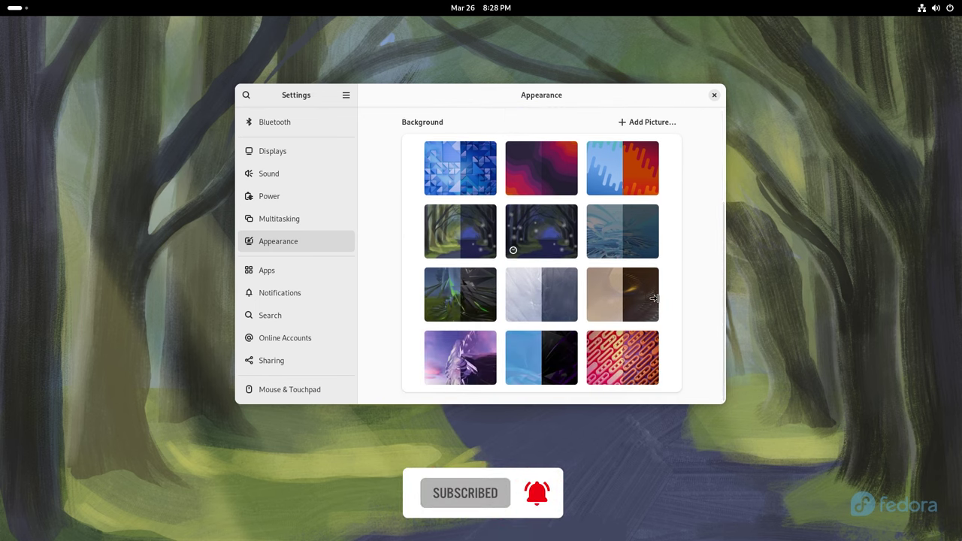
scroll(668, 241, up, 2)
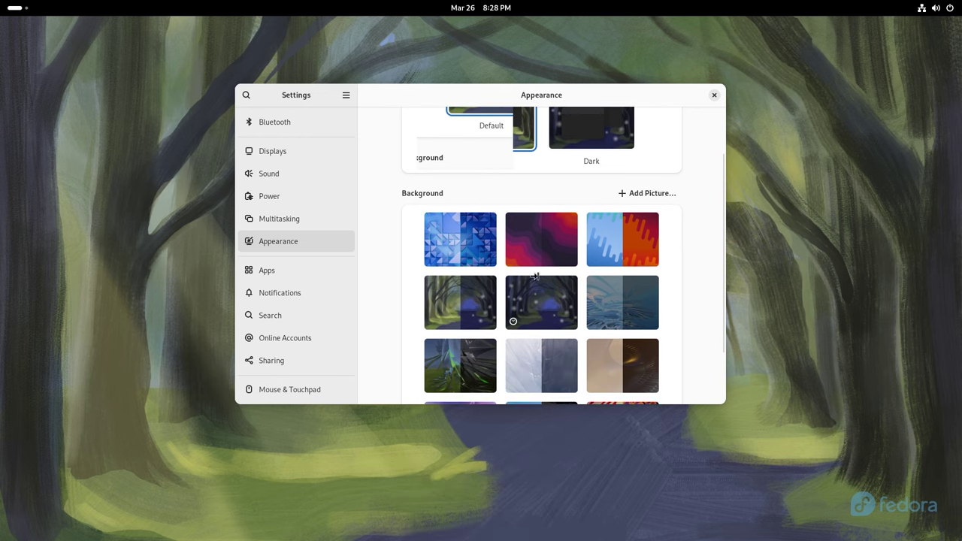
scroll(553, 292, down, 1)
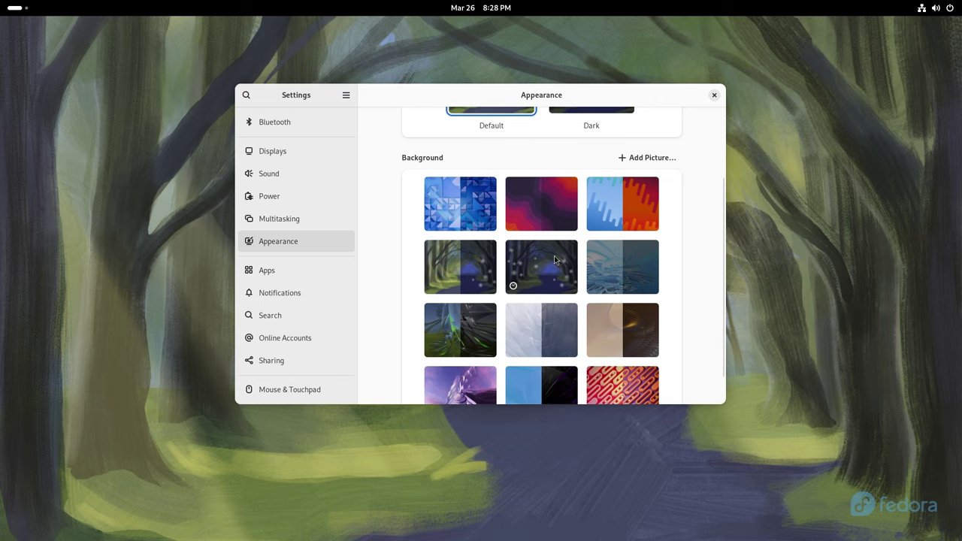
click(448, 280)
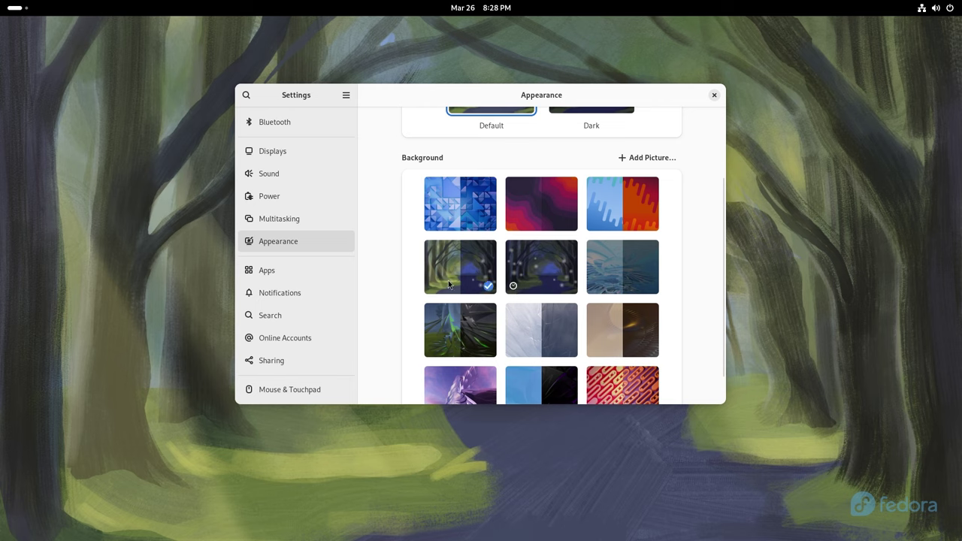
click(535, 282)
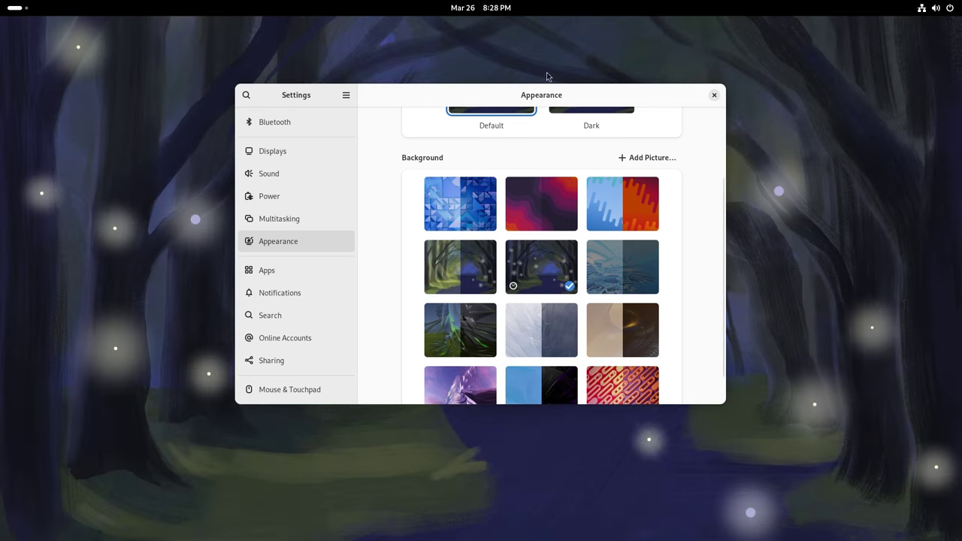
- Close Settings and return to the Activities overview
click(713, 94)
click(496, 9)
click(498, 11)
key(super)
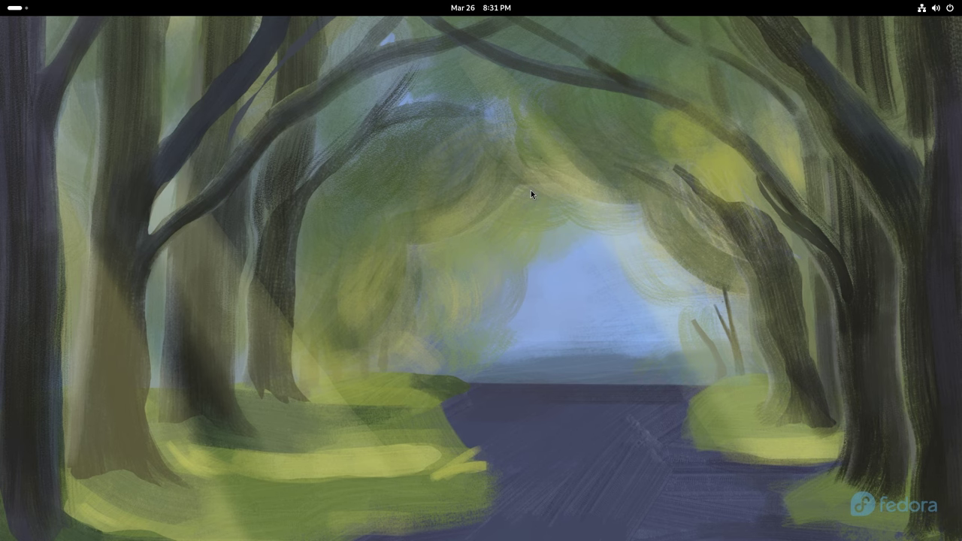
- Bring up the Activities overview and its full grid of installed apps
key(super)
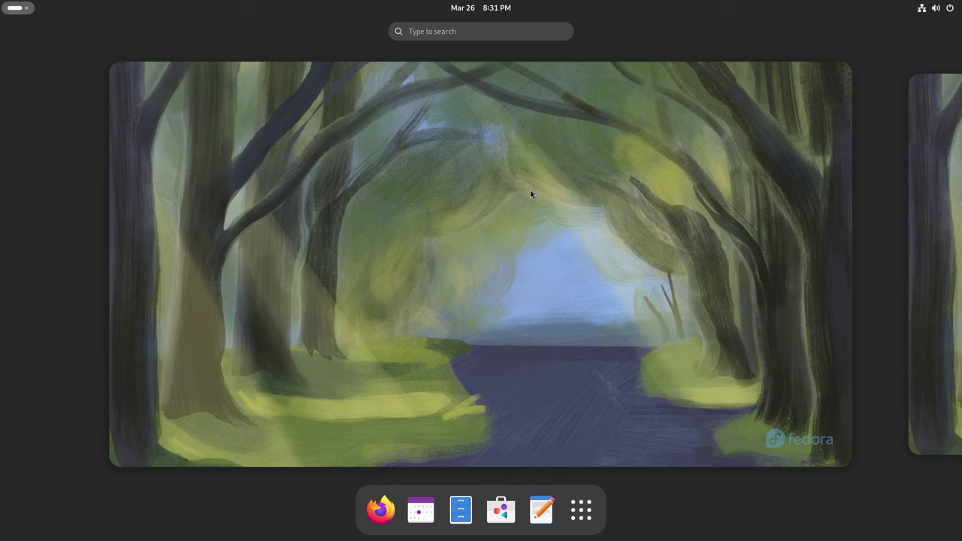
click(581, 511)
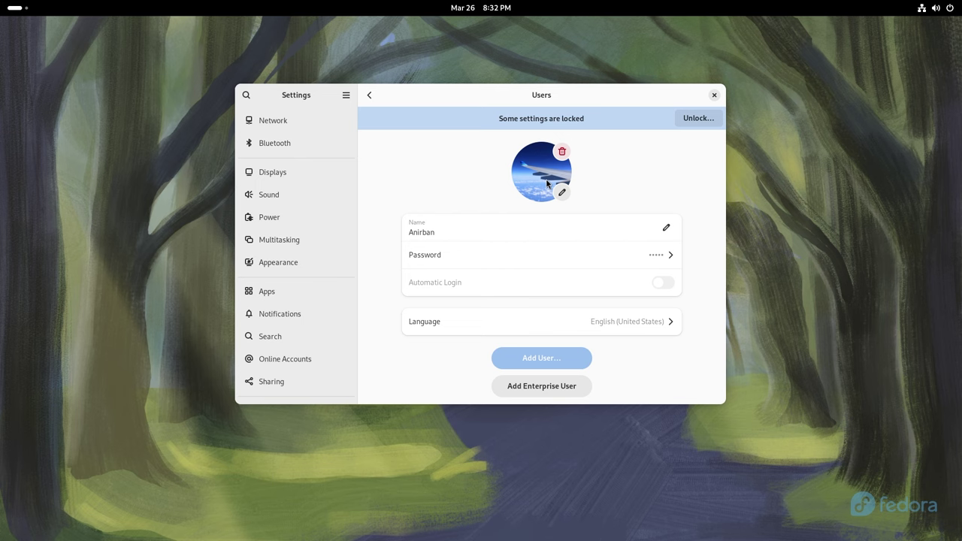
- Glance at the top-bar calendar, then launch Software from the dash
click(461, 13)
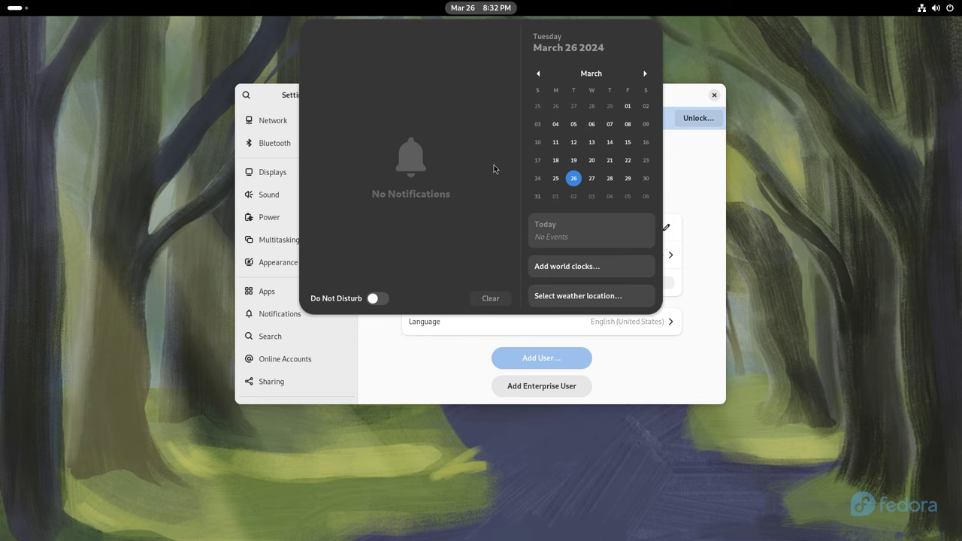
click(766, 371)
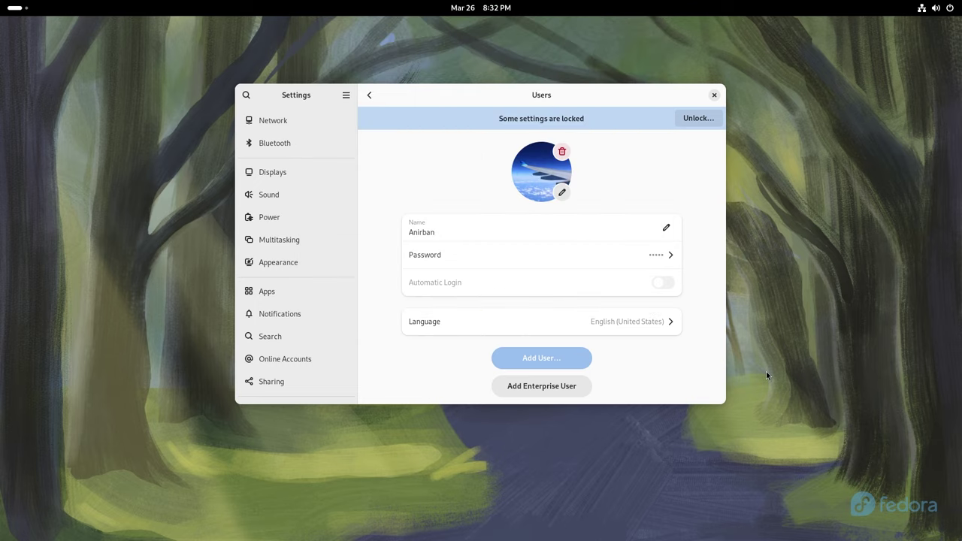
key(super)
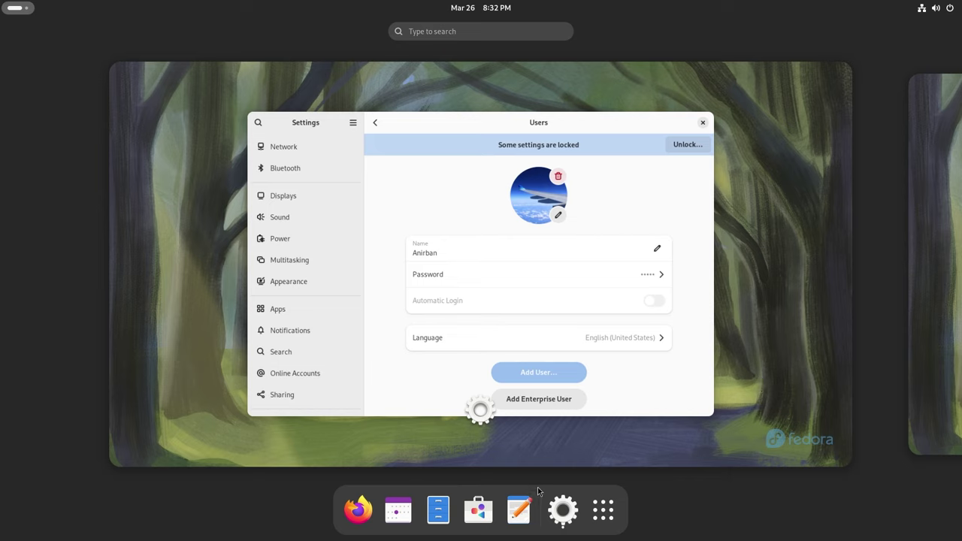
click(479, 510)
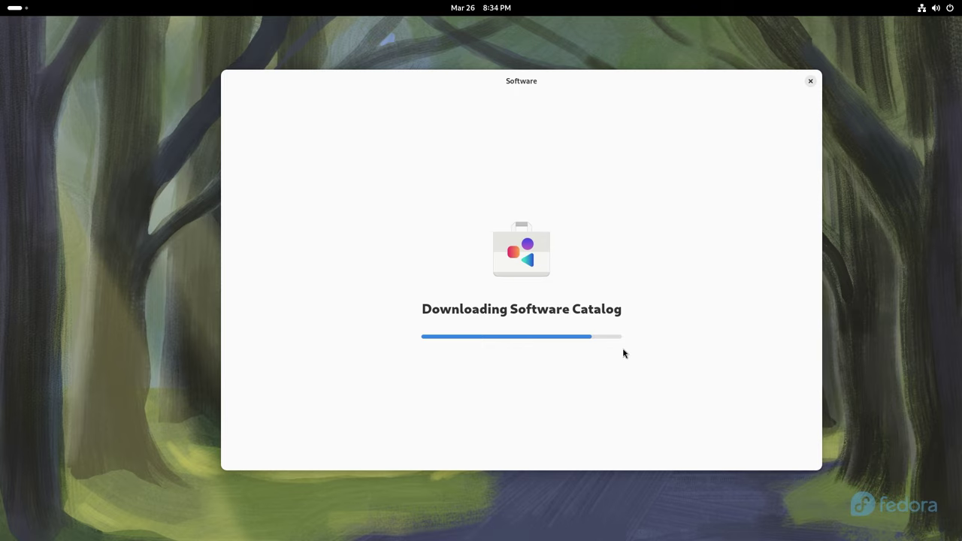
- Launch System Monitor by searching 'act', show its resource graphs, and maximize the window
key(super)
text(act)
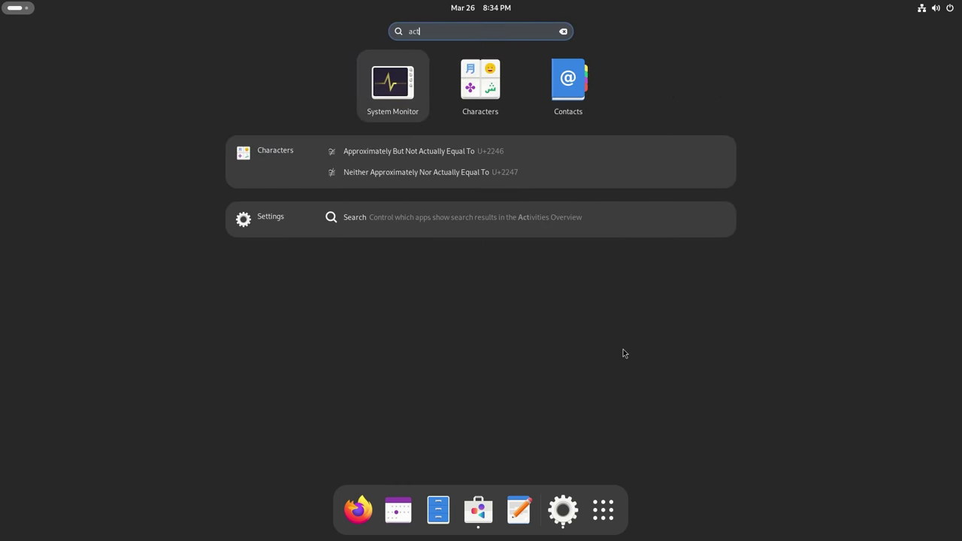
key(Return)
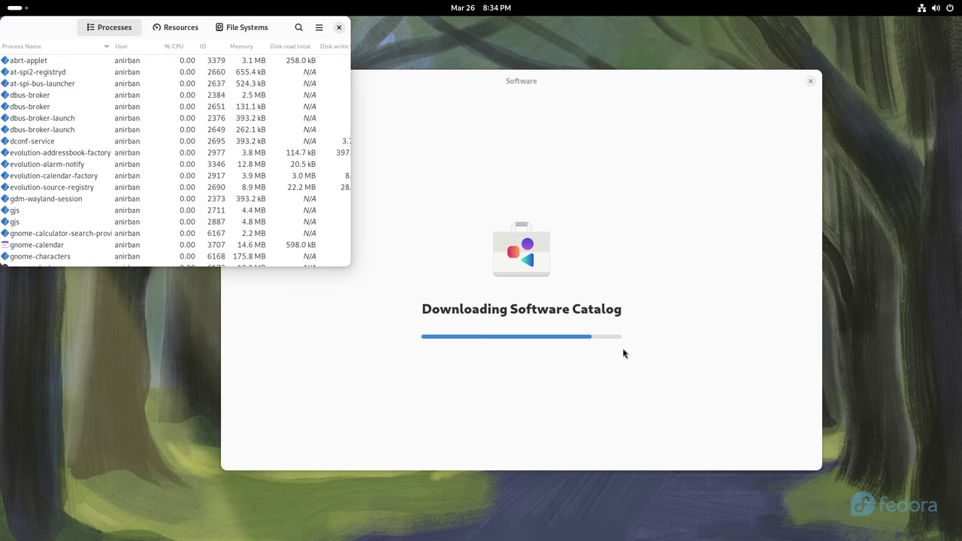
click(176, 27)
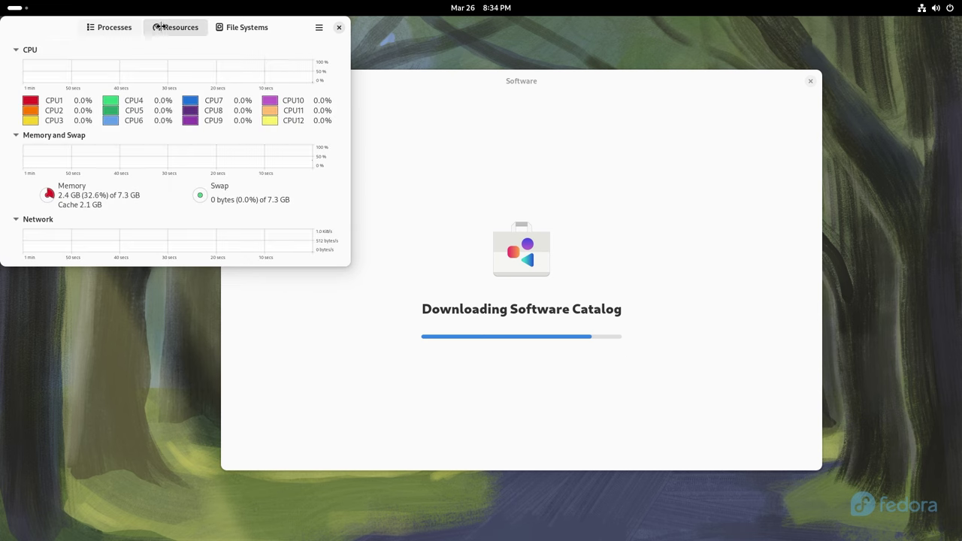
drag(44, 33, 278, 105)
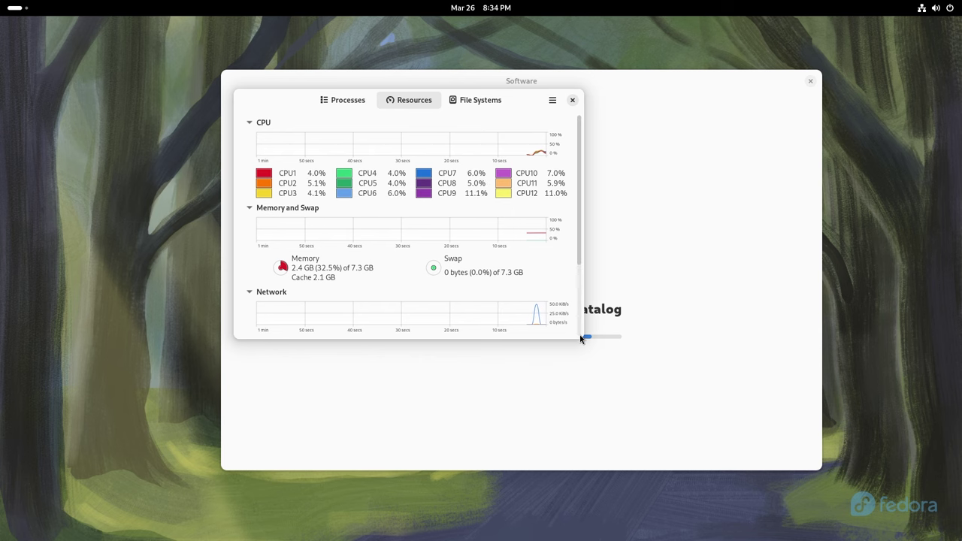
double_click(526, 99)
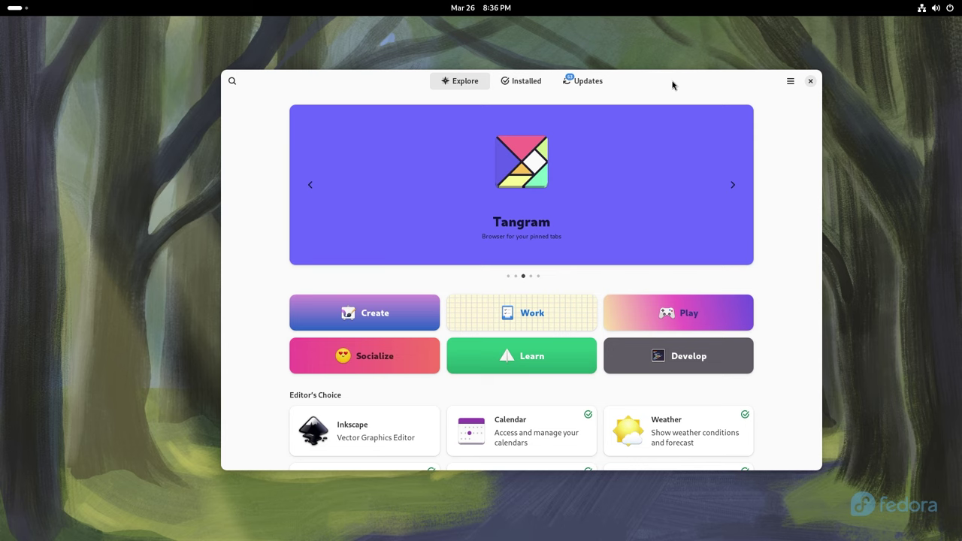
- Cycle the featured banner forward twice, then back through Tangram to Fragments
drag(673, 85, 647, 72)
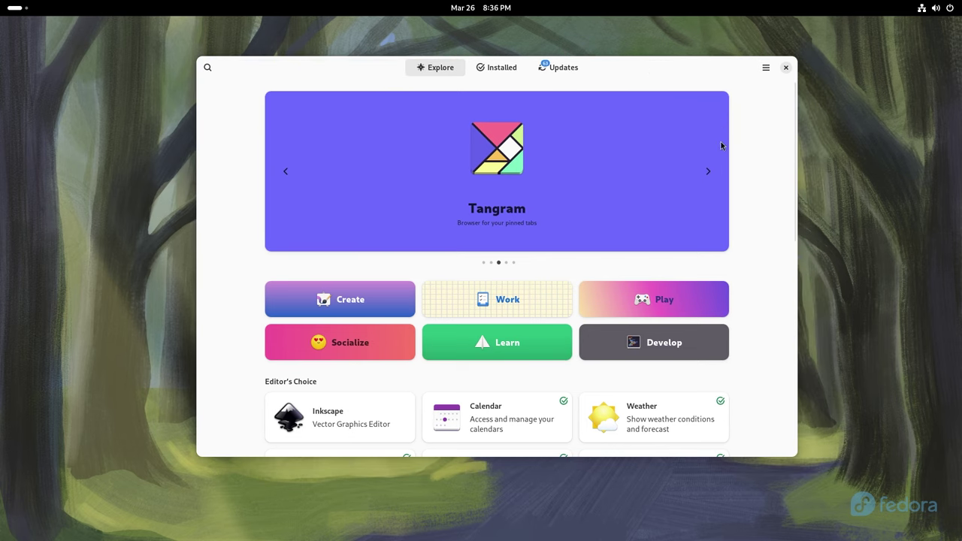
click(710, 171)
click(710, 171)
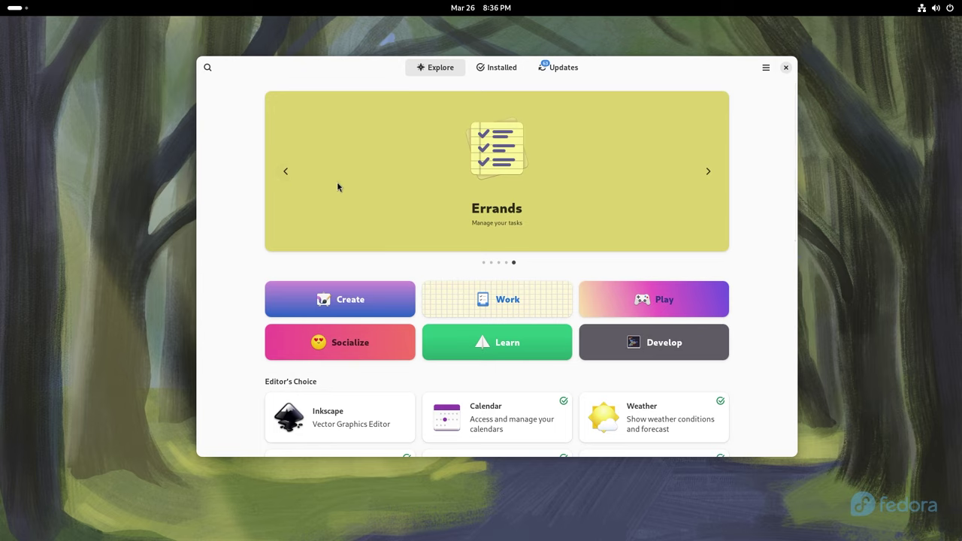
click(285, 173)
click(285, 173)
click(286, 173)
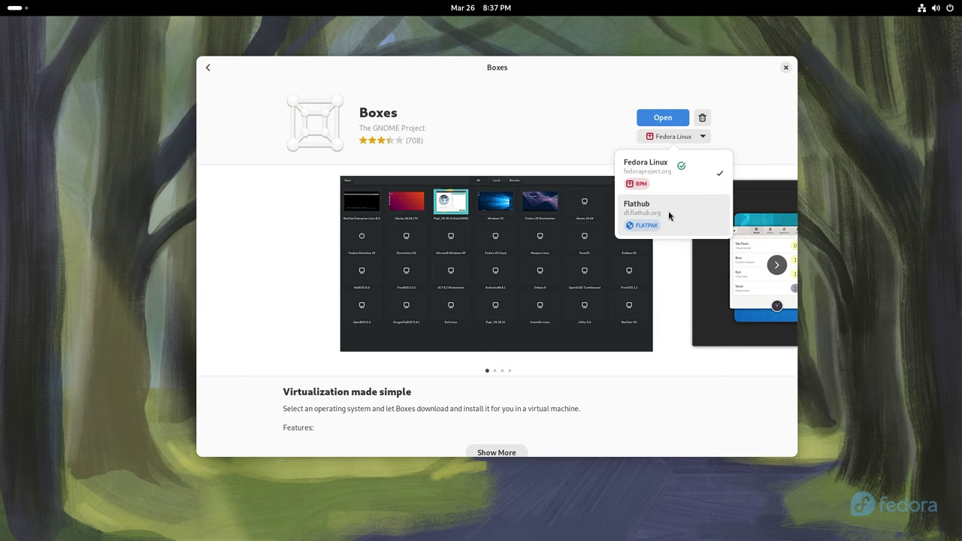
- Switch Boxes to its Flathub version, browse its screenshots, and expand the full feature list
click(668, 216)
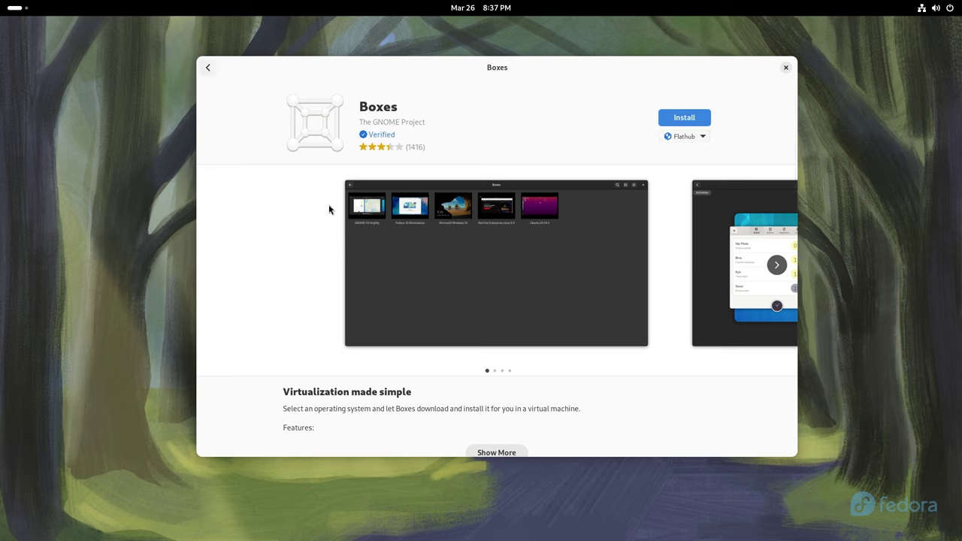
drag(540, 293, 170, 282)
scroll(600, 420, down, 1)
scroll(599, 420, down, 4)
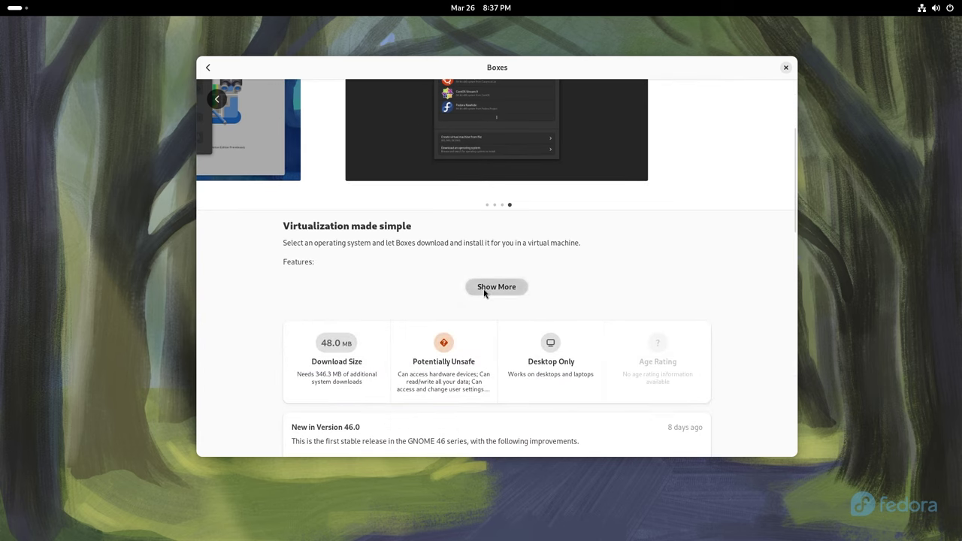
click(494, 292)
- Look over the Boxes download size breakdown and close it
scroll(279, 273, down, 5)
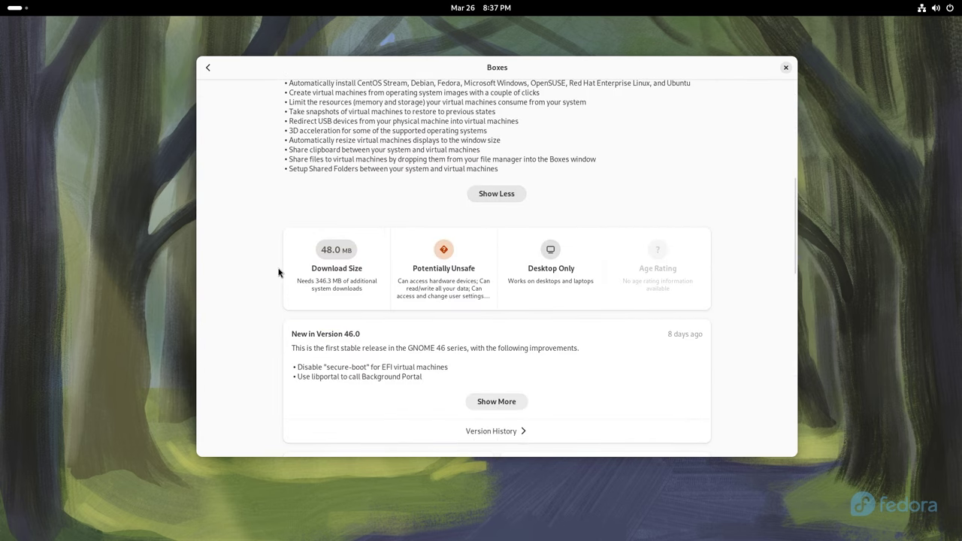
click(367, 275)
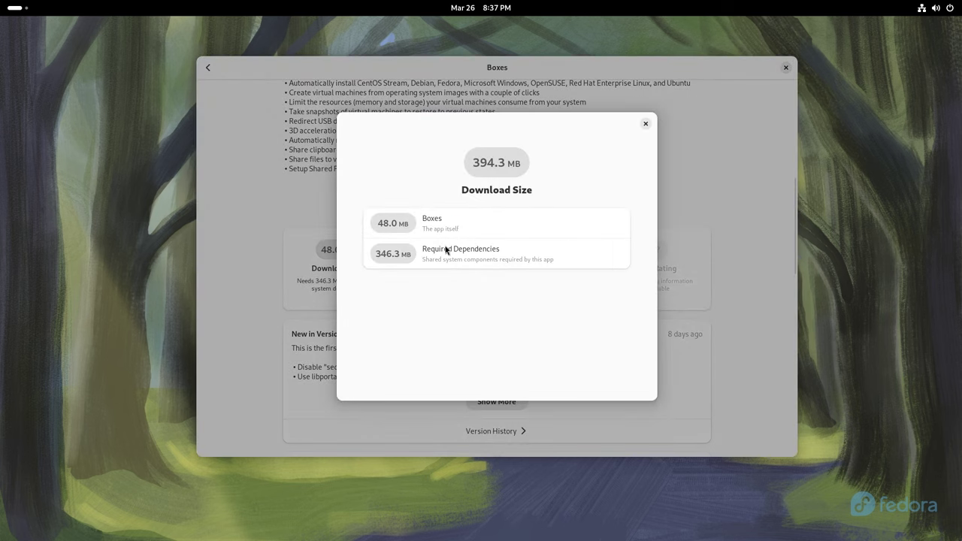
click(645, 123)
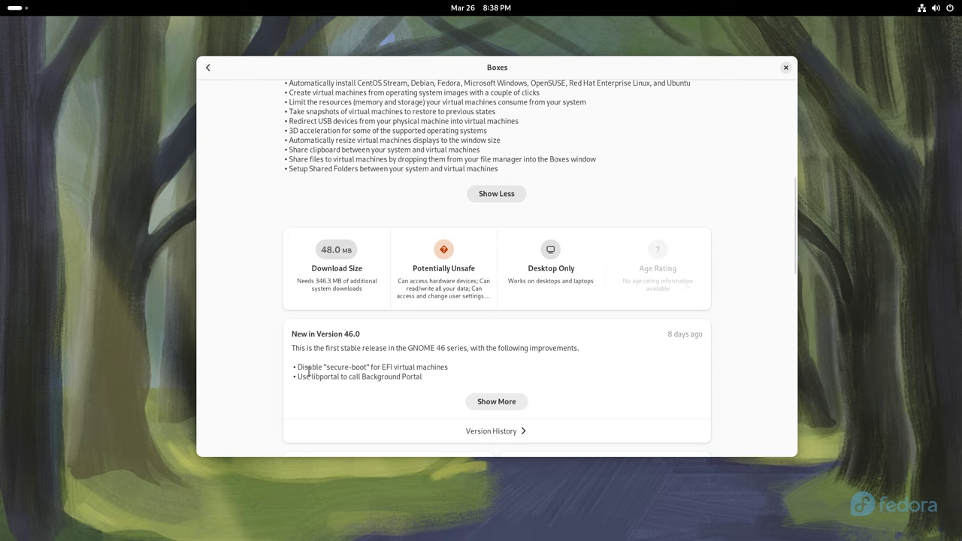
drag(308, 371, 383, 386)
- Expand the version 46.0 release notes, then view and close Boxes' version history
click(496, 401)
scroll(447, 375, down, 1)
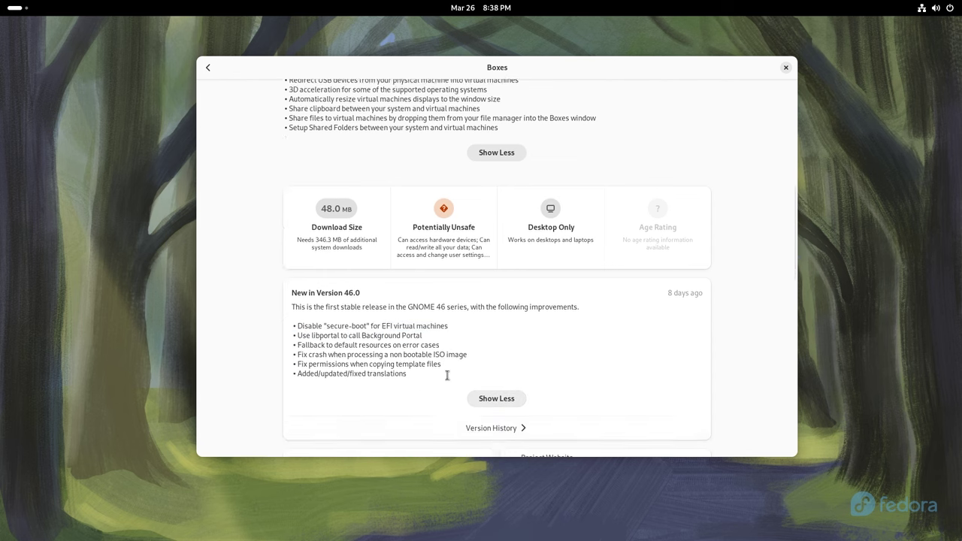
scroll(447, 375, down, 1)
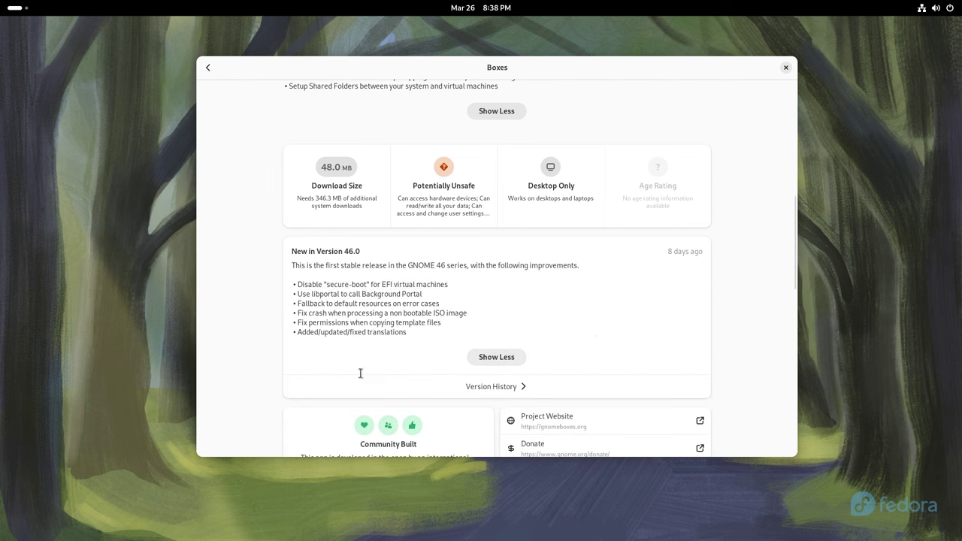
click(472, 386)
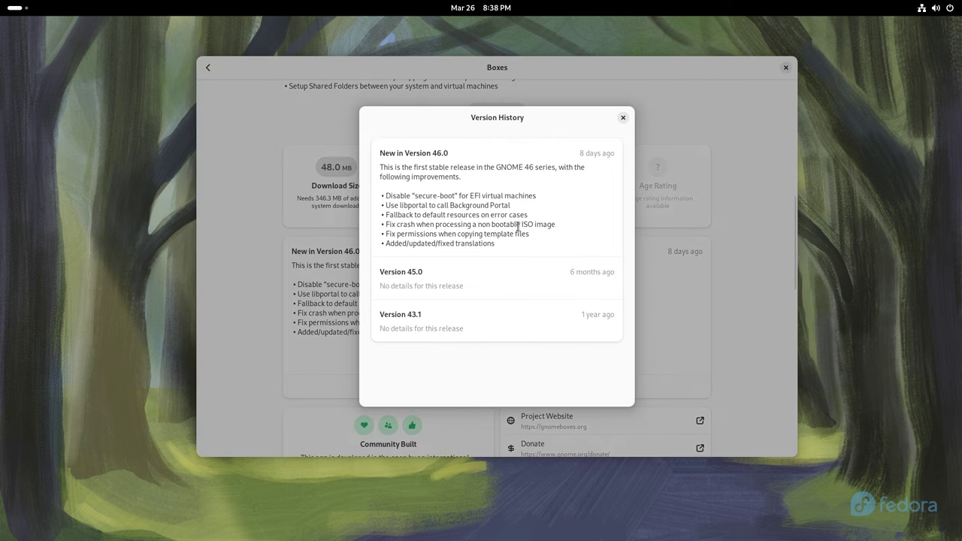
click(623, 118)
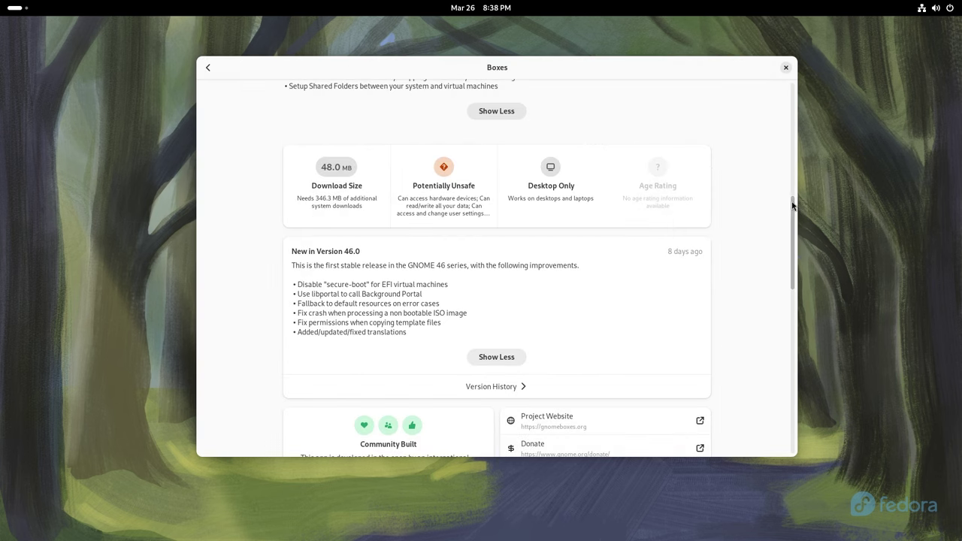
- Scroll through Boxes' reviews and other GNOME apps, then go back to Explore
drag(793, 204, 795, 259)
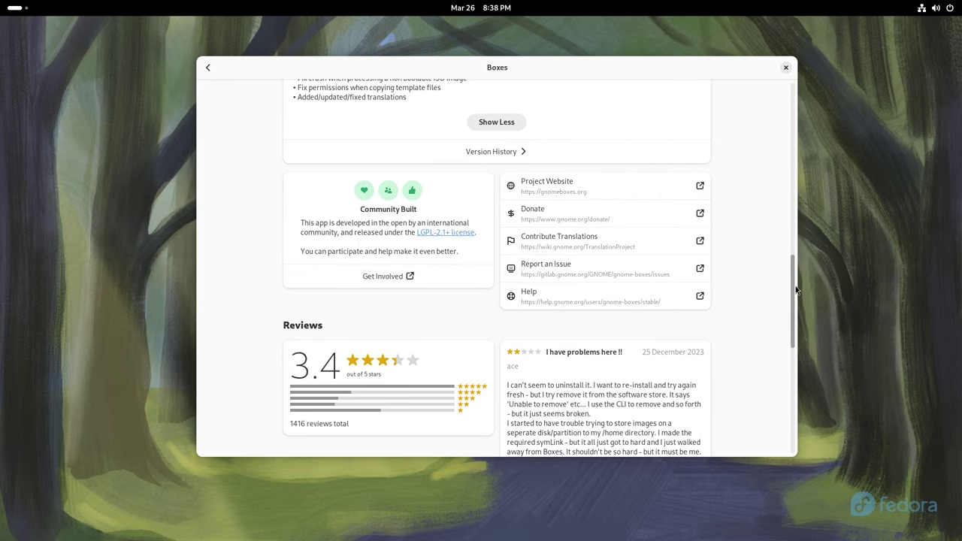
drag(796, 292, 803, 333)
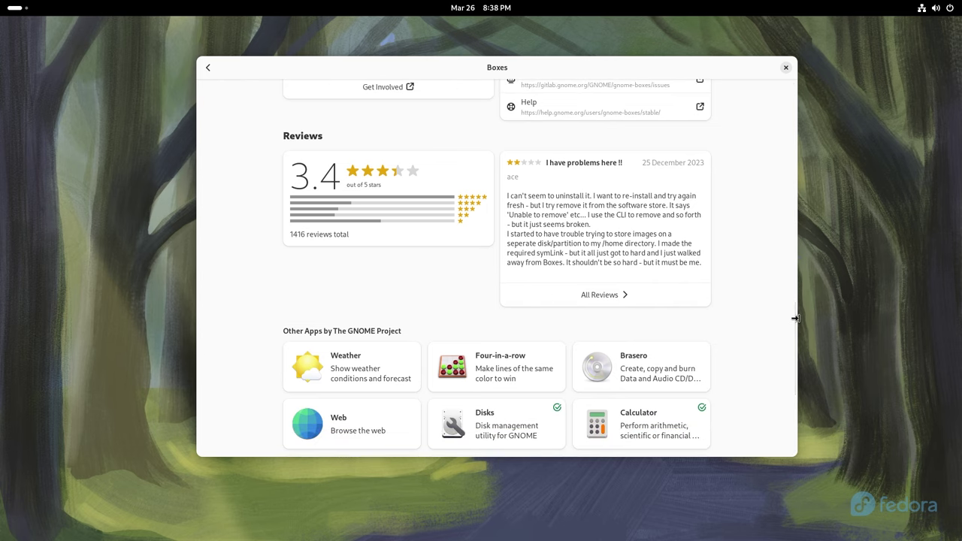
drag(796, 325, 785, 87)
click(208, 66)
scroll(492, 306, up, 5)
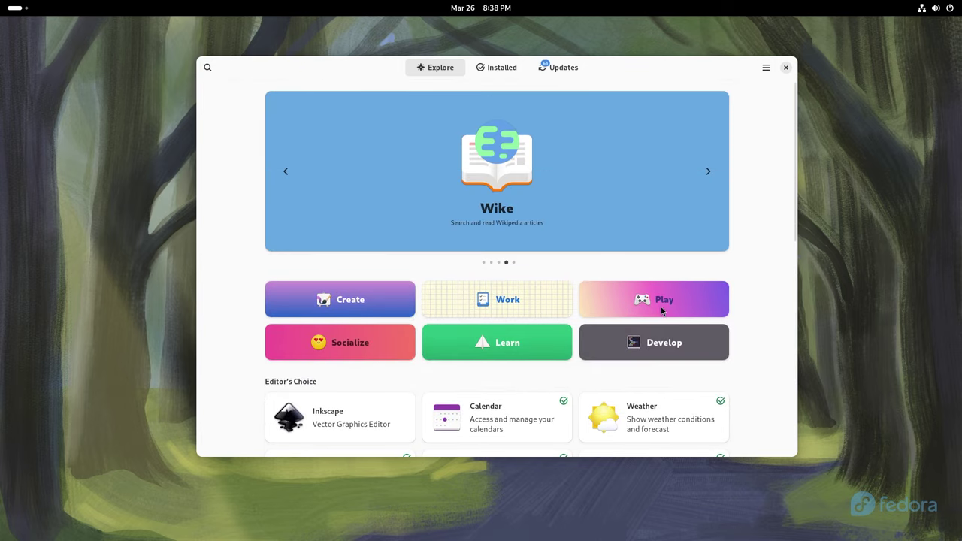
- Peek at the Socialize category, then move through Installed to the Updates list
click(353, 349)
mouse_move(793, 90)
mouse_down()
mouse_move(793, 195)
mouse_move(792, 90)
mouse_up()
click(208, 68)
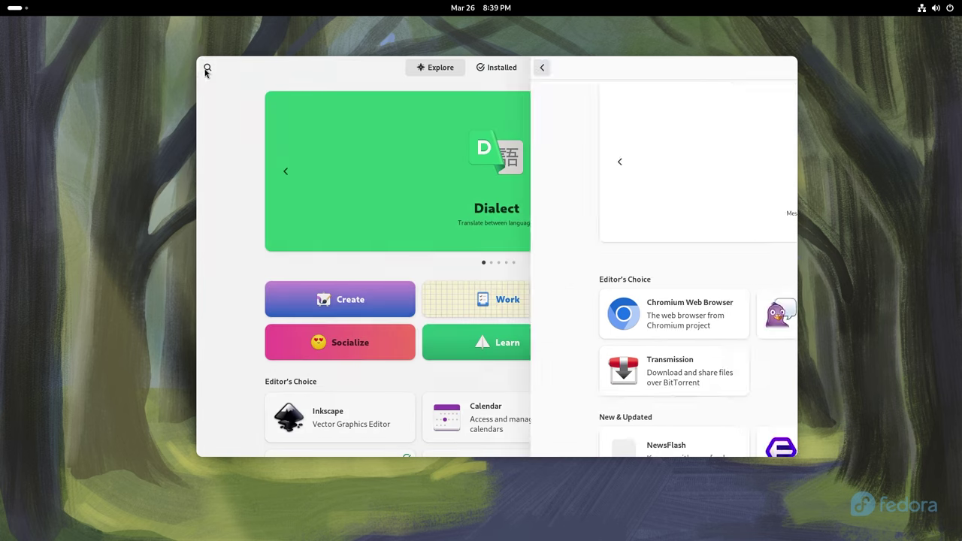
click(501, 72)
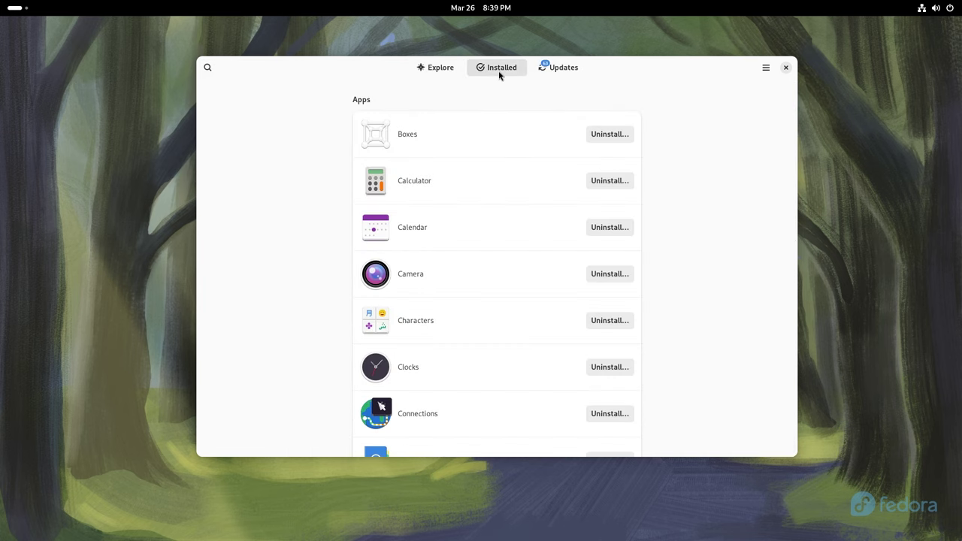
click(553, 70)
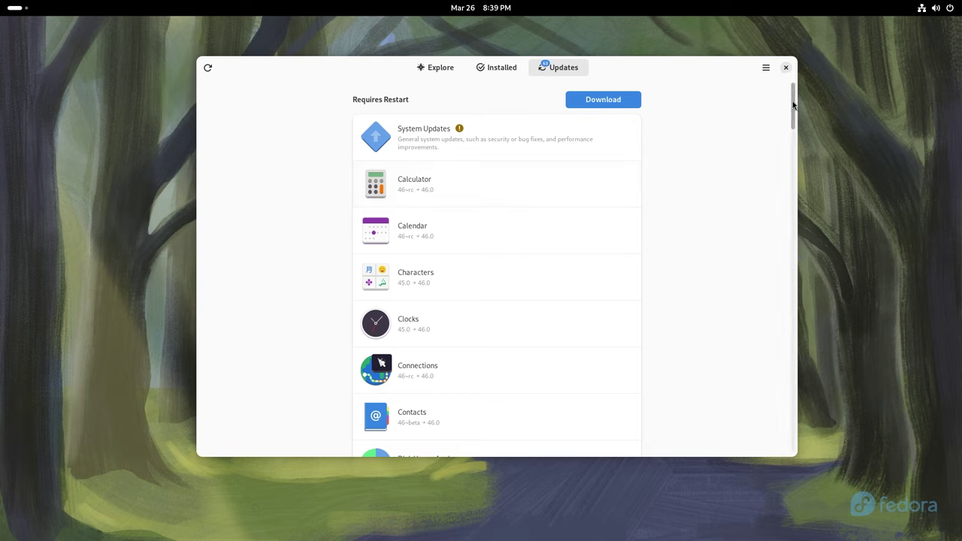
mouse_move(792, 101)
mouse_down()
mouse_move(812, 194)
mouse_move(786, 98)
mouse_up()
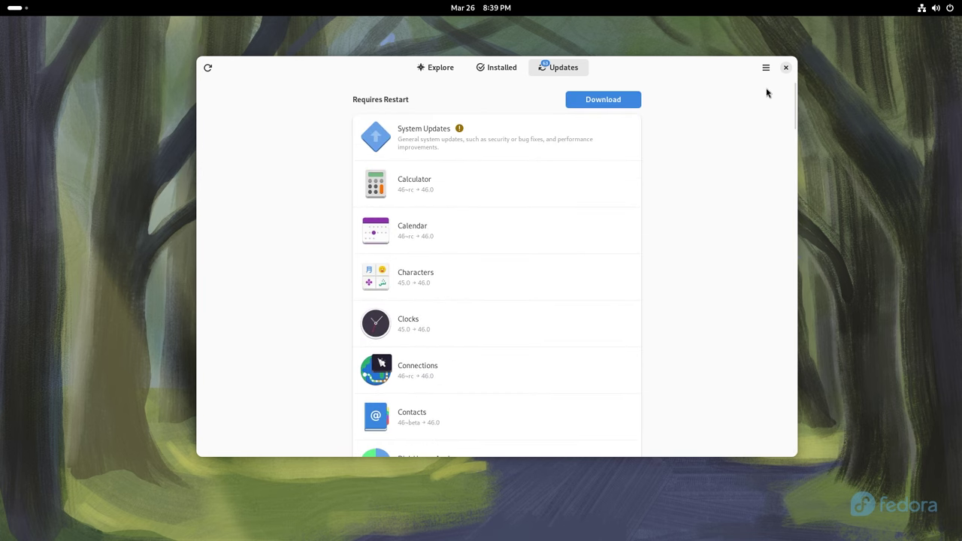
- Close Software and view the Network, Bluetooth and Displays pages in Settings
click(787, 68)
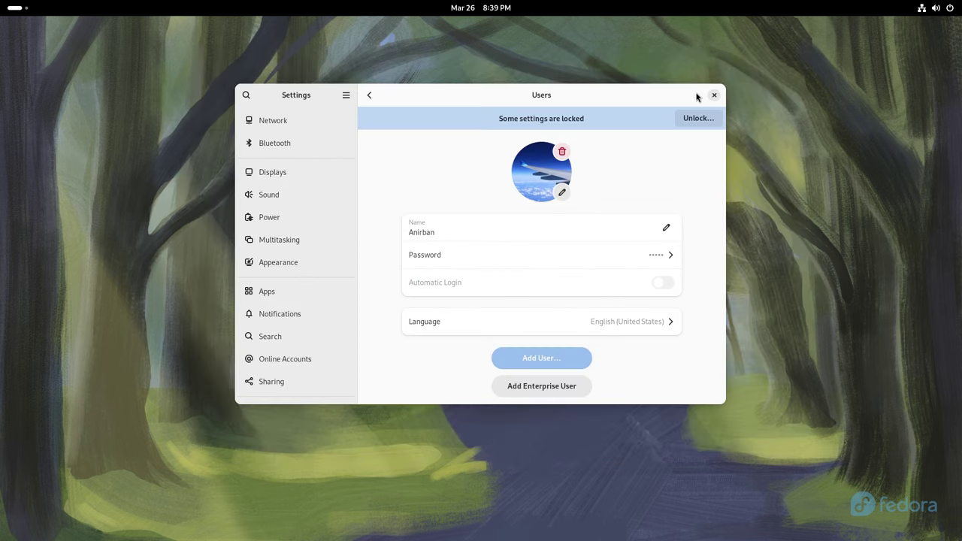
click(267, 123)
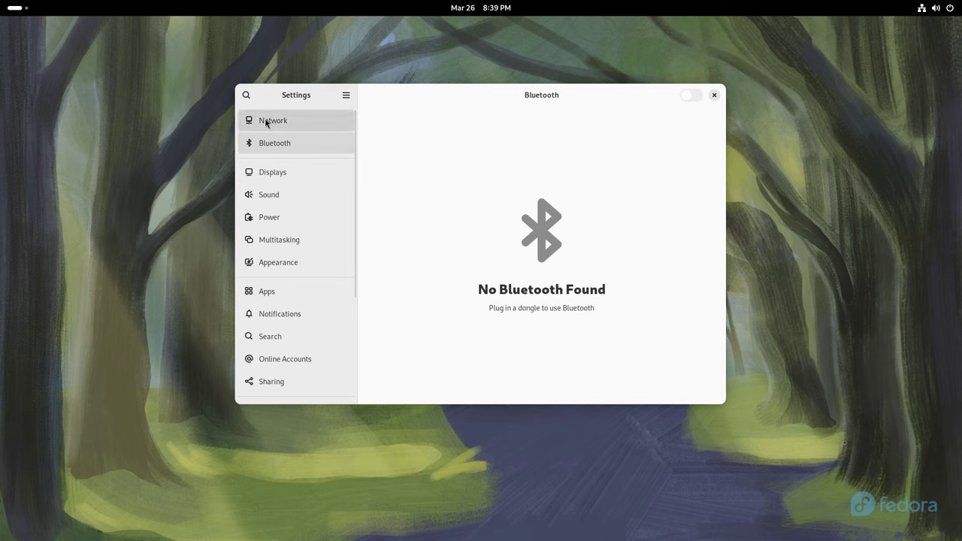
click(287, 152)
click(284, 175)
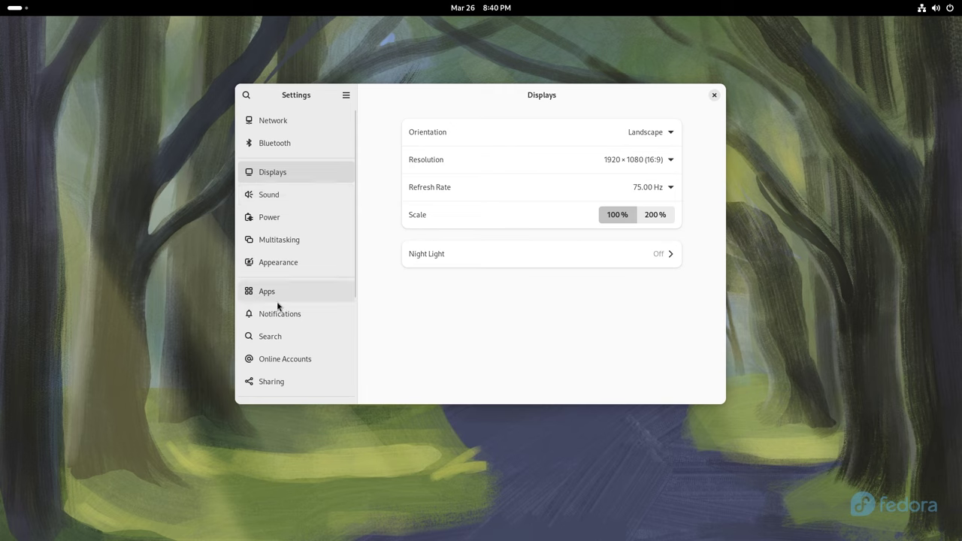
scroll(294, 316, down, 5)
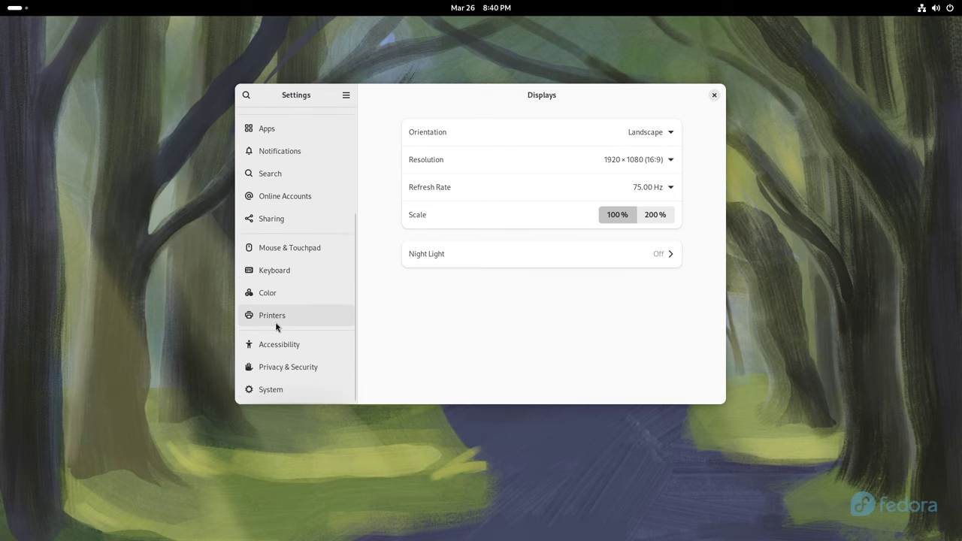
- Close Settings and switch to the second workspace and back in the Activities overview
click(714, 96)
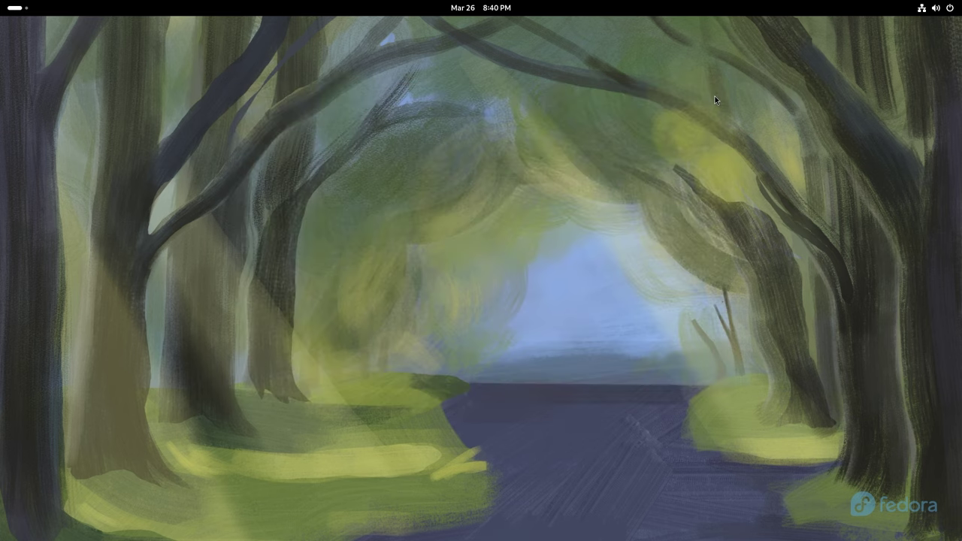
key(super)
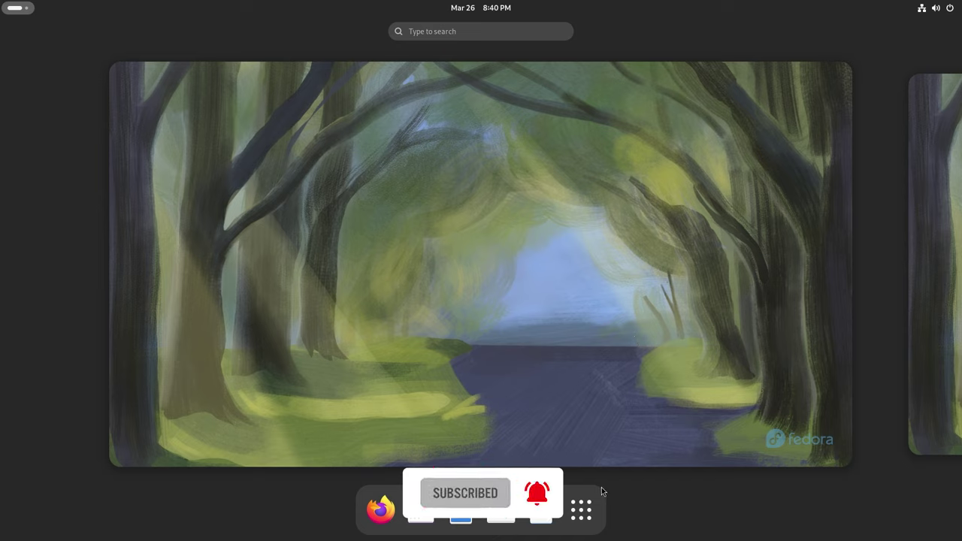
click(930, 282)
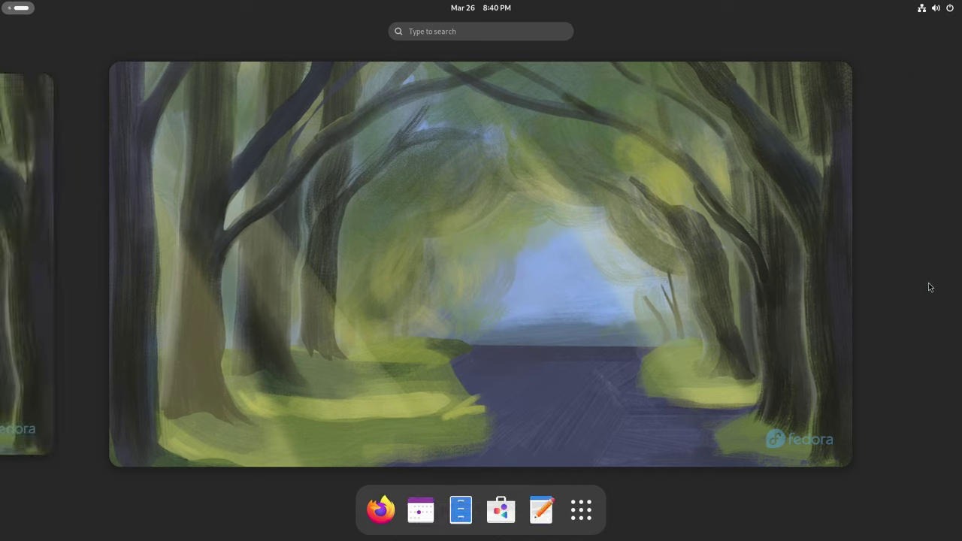
click(49, 262)
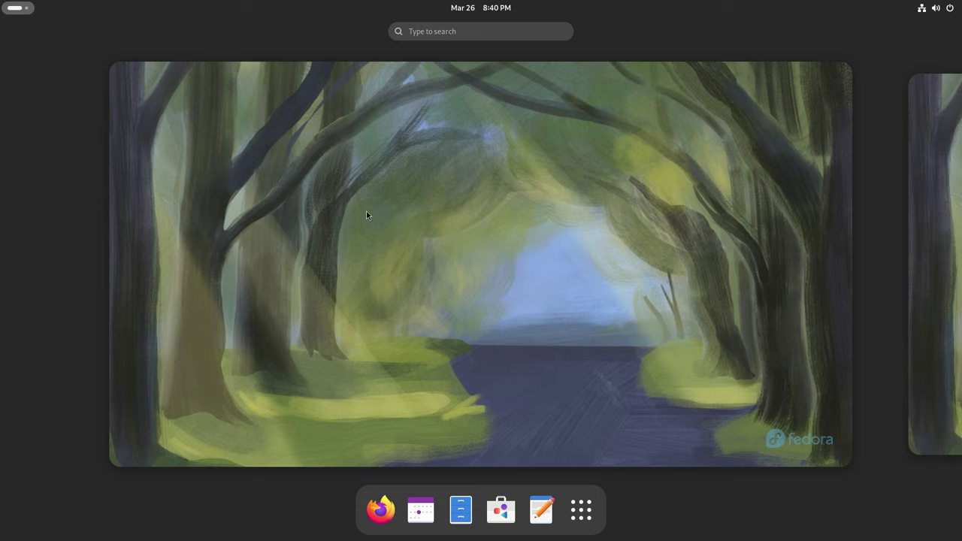